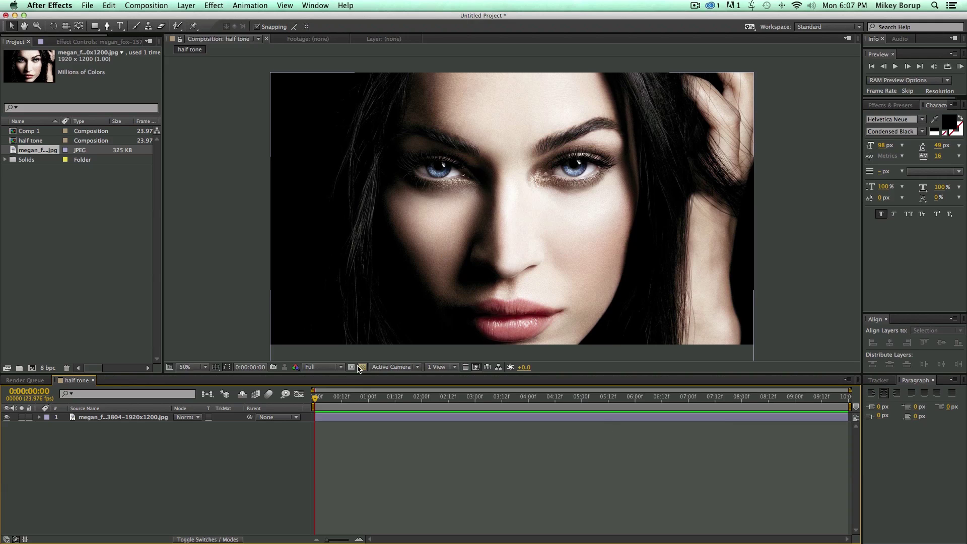
- Precompose the photo layer into a composition named 'Pic', moving all attributes
left_click(335, 420)
key("super+shift+c")
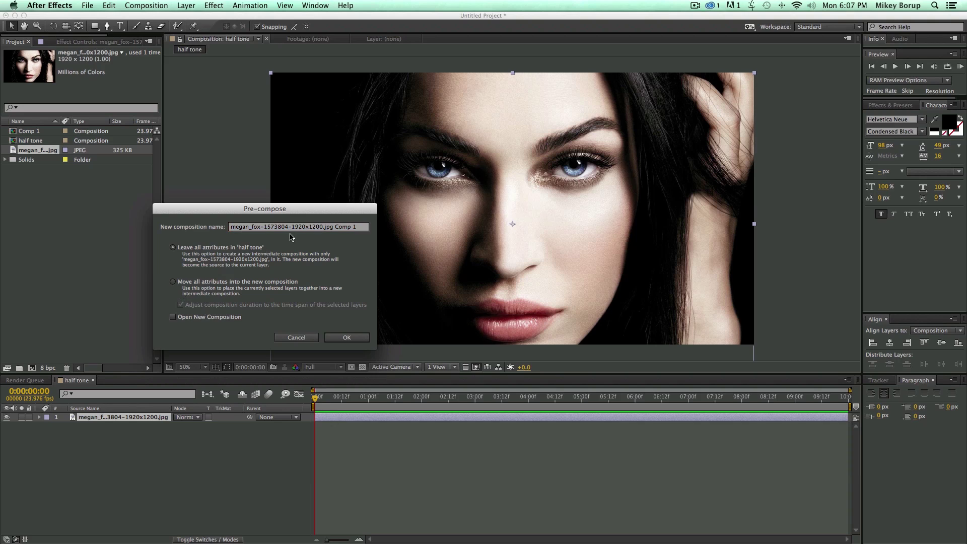
left_click(173, 281)
triple_click(344, 227)
type("Pic")
key("Return")
- Duplicate the Pic layer and rename the lower copy 'BWpic'
left_click(284, 468)
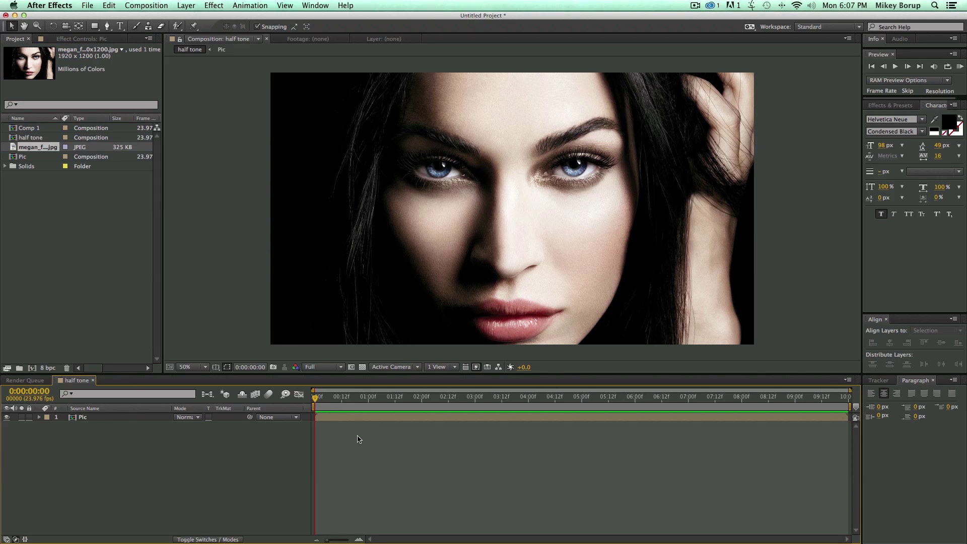
left_click(362, 417)
key("super+d")
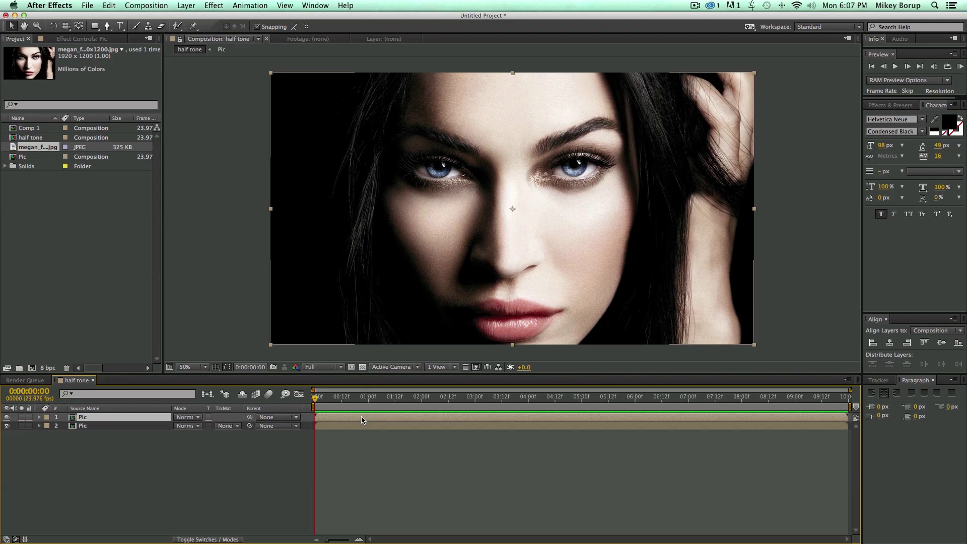
left_click(115, 427)
key("Return")
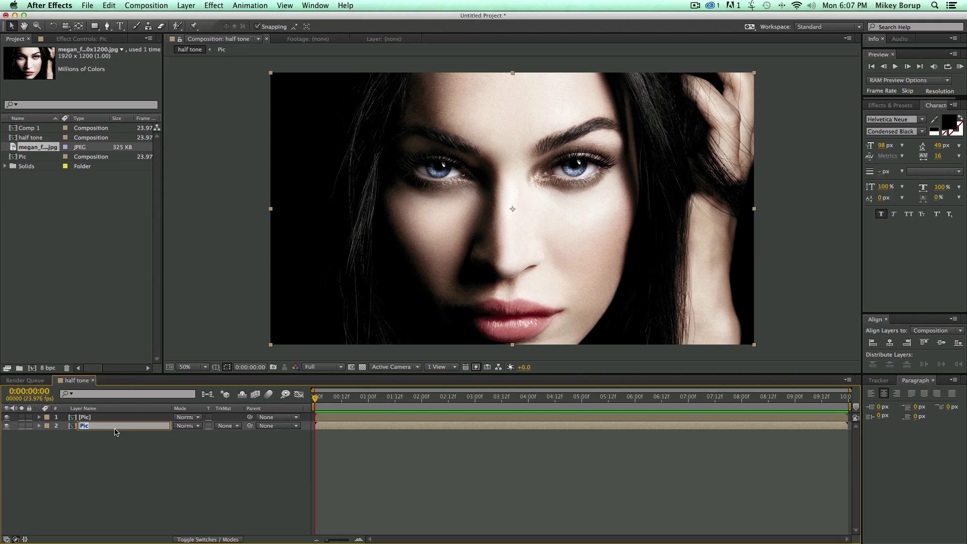
type("BWp")
key("Return")
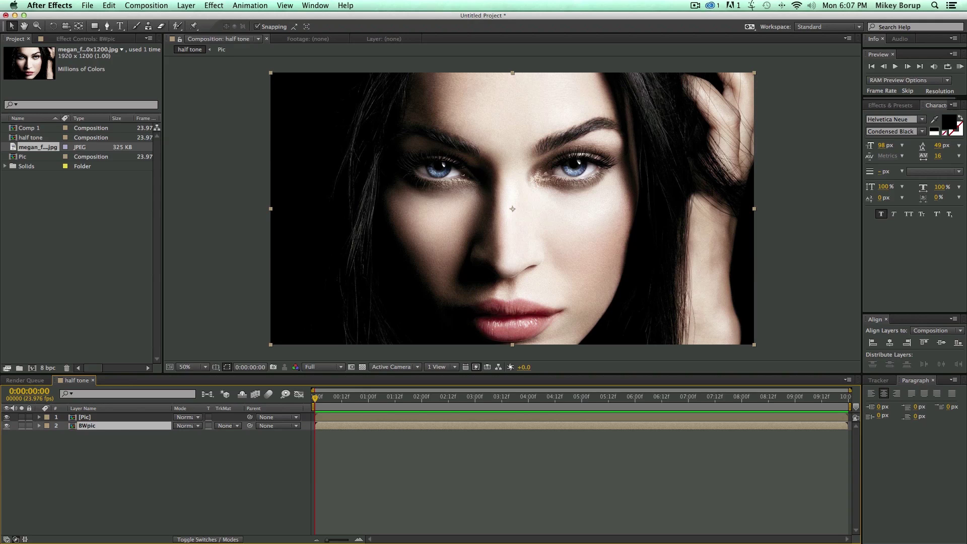
- Hide the top Pic layer and apply Tint and Invert to BWpic
left_click(36, 417)
left_click(7, 417)
left_click(366, 427)
left_click(209, 6)
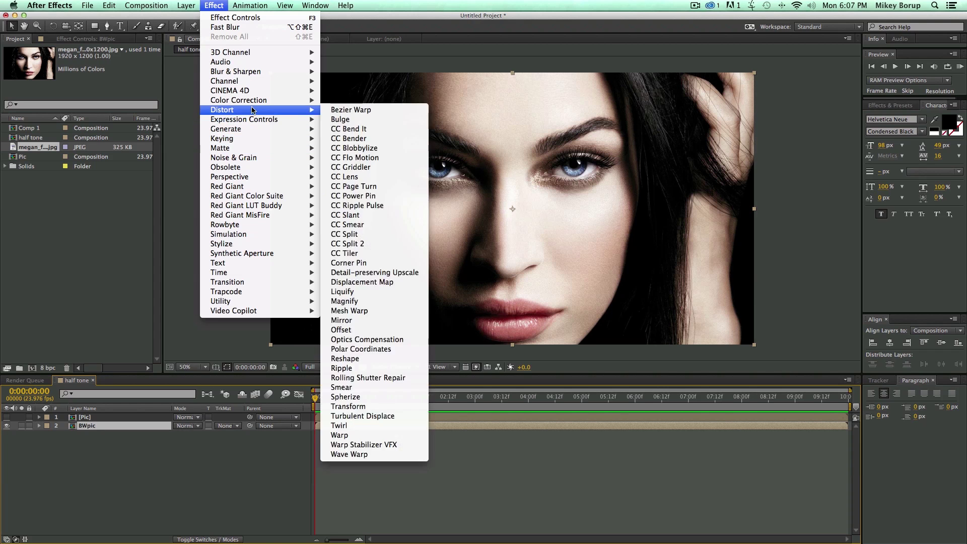
mouse_move(253, 102)
left_click(339, 388)
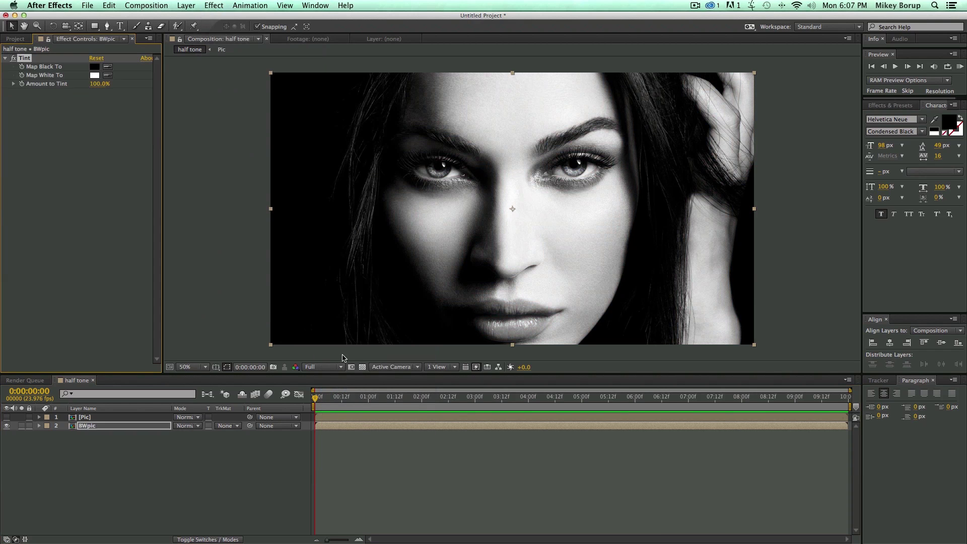
left_click(213, 5)
mouse_move(235, 84)
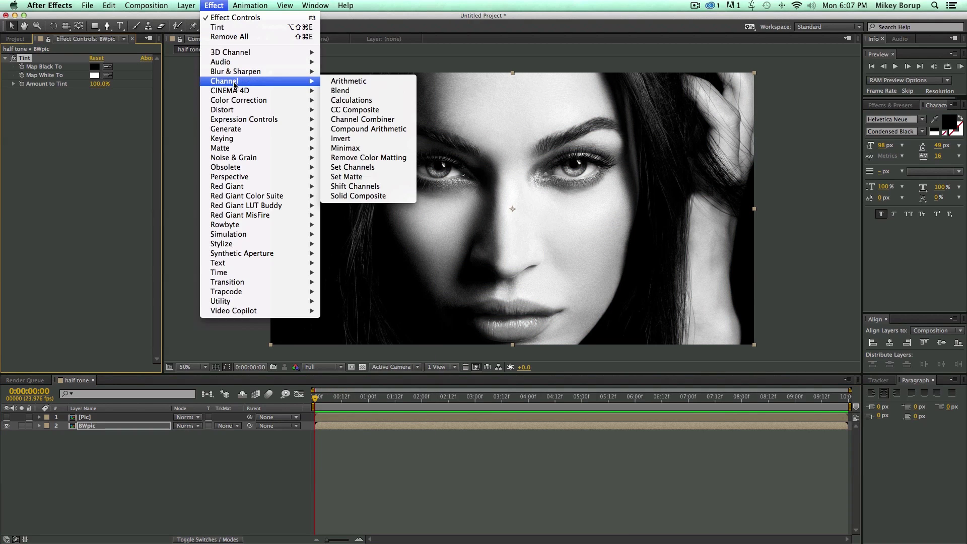
left_click(326, 139)
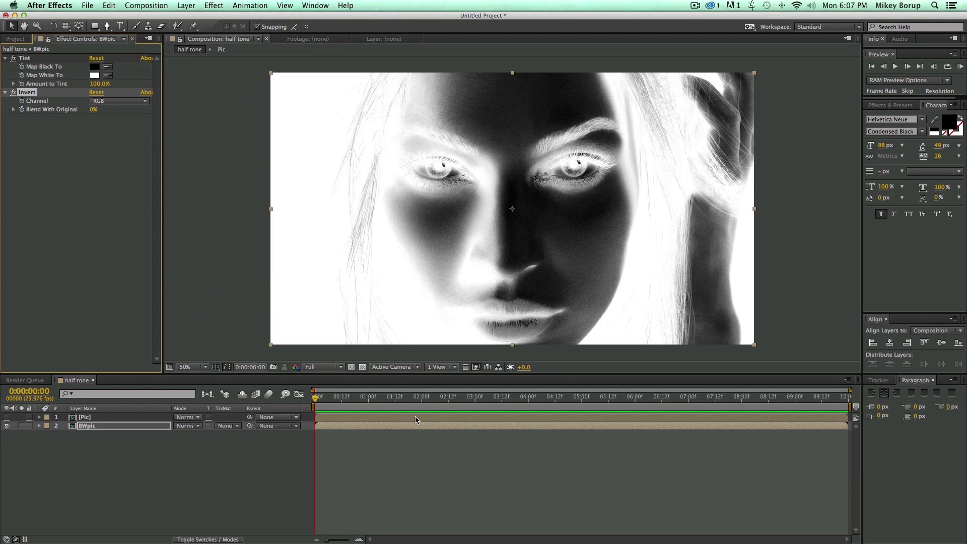
- Hide BWpic and make the colour Pic layer visible again
left_click(408, 449)
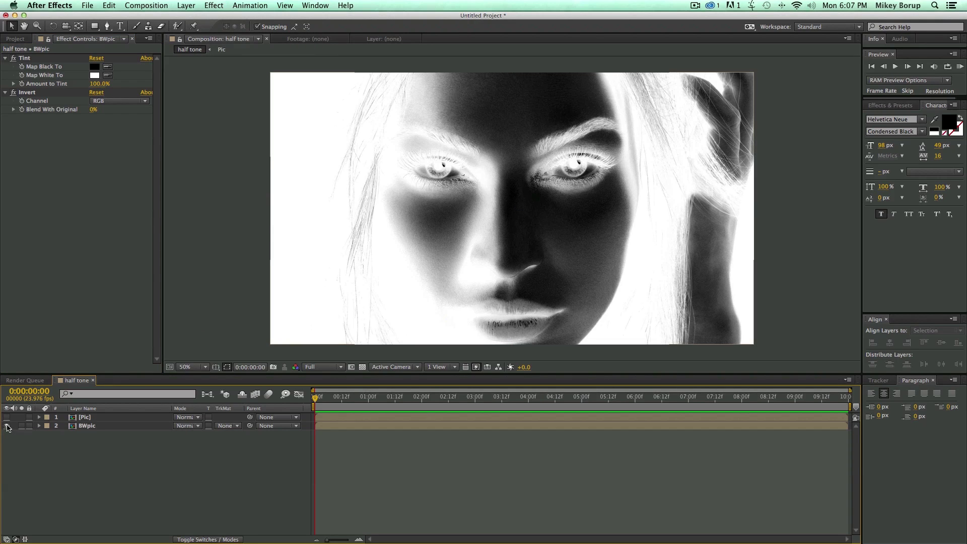
left_click(7, 426)
left_click(83, 416)
left_click(7, 417)
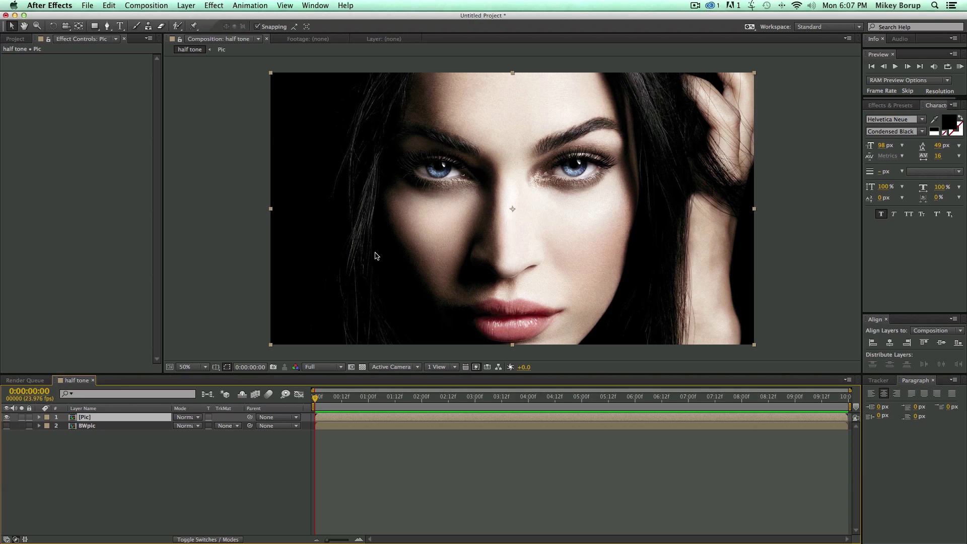
- Draw a small ellipse shape layer at the comp centre, then hide the Pic layer
left_click(94, 26)
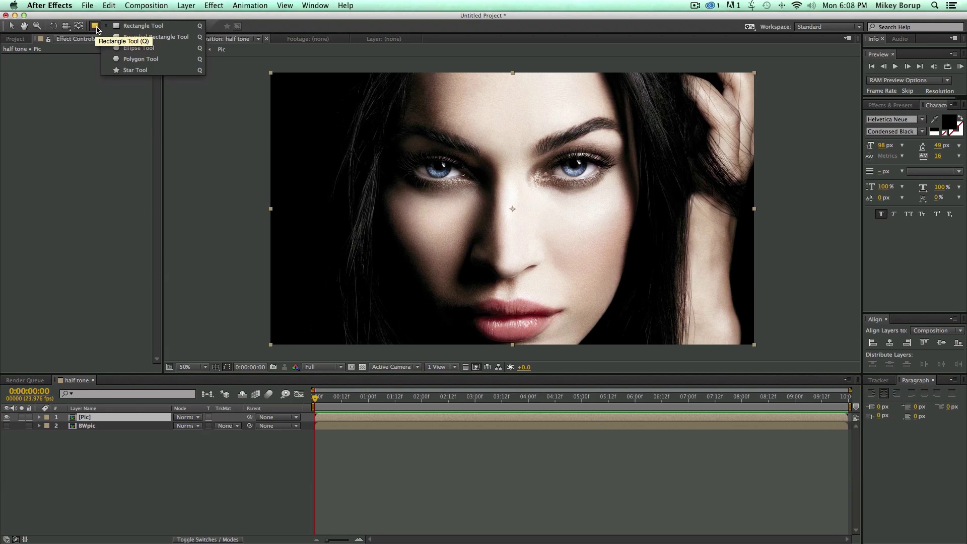
left_click(126, 49)
mouse_move(506, 200)
left_mouse_down()
mouse_move(524, 223)
mouse_move(507, 213)
mouse_move(520, 213)
left_mouse_up()
key("super+z")
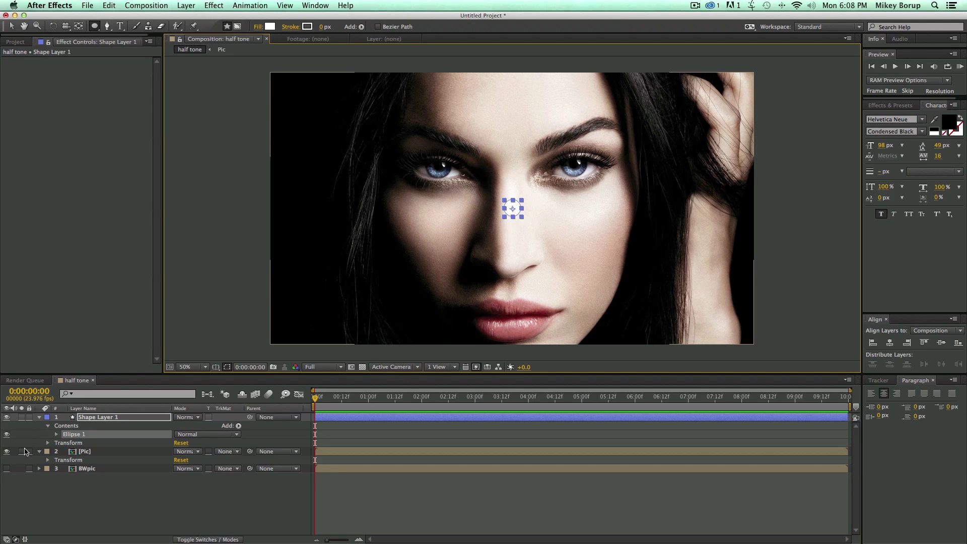
left_click(5, 454)
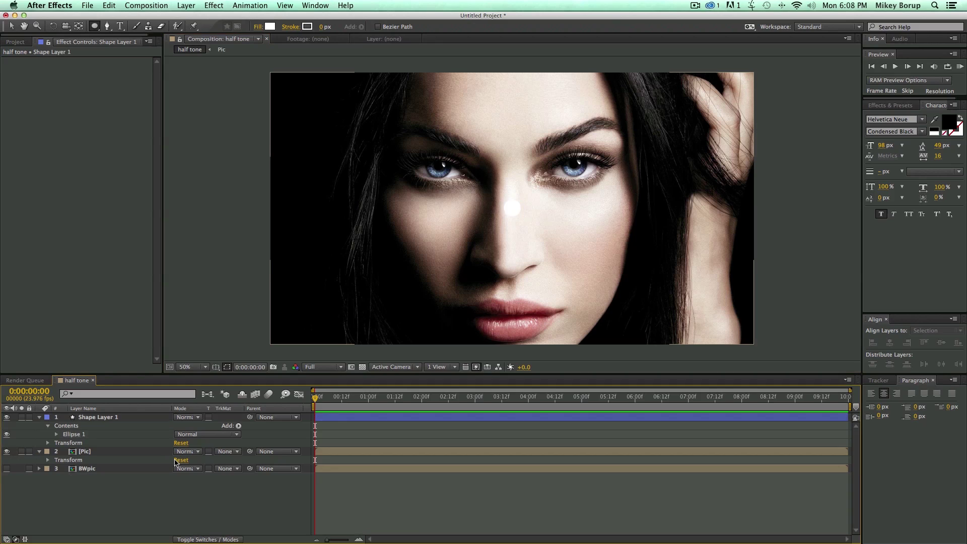
left_click(6, 451)
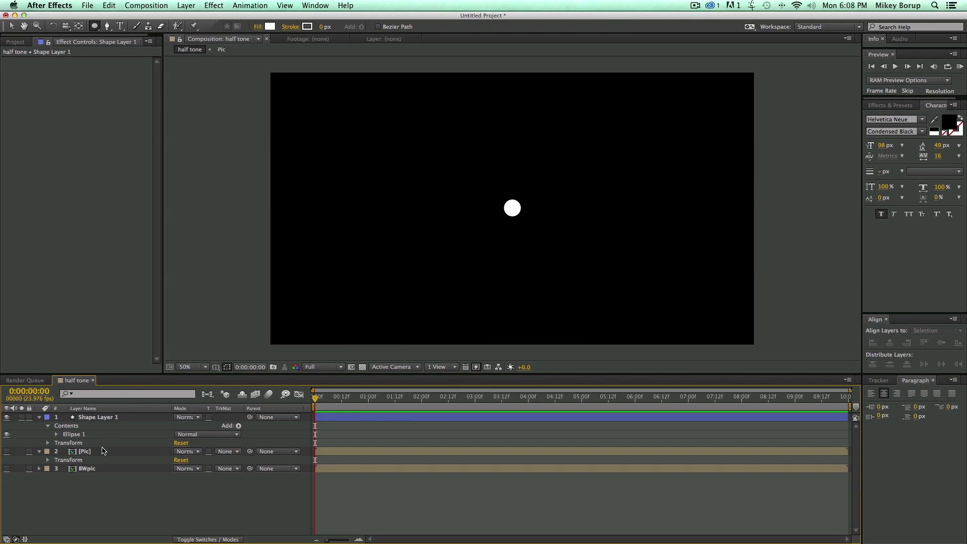
- Set the Ellipse Path Size to 10 × 10
left_click(57, 434)
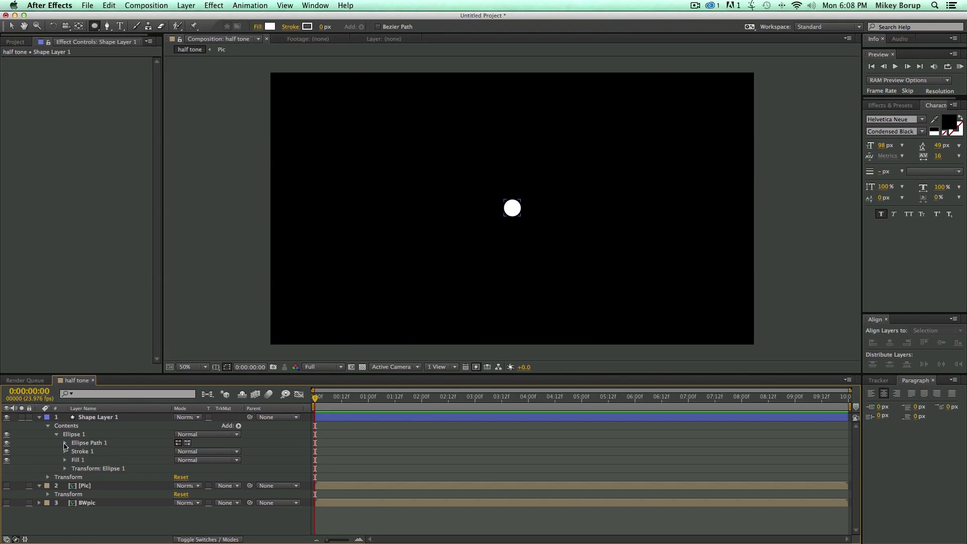
left_click(65, 443)
left_click(195, 451)
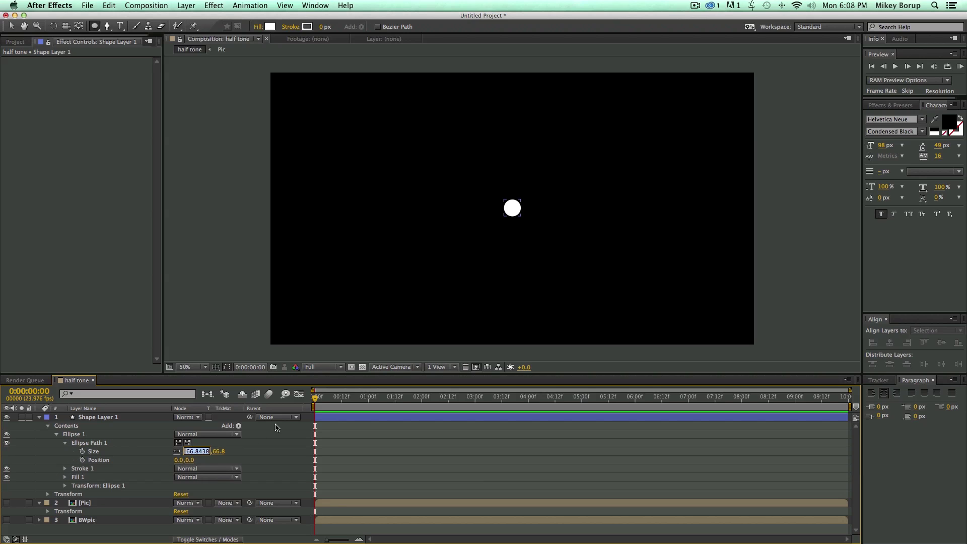
type("10")
key("Tab")
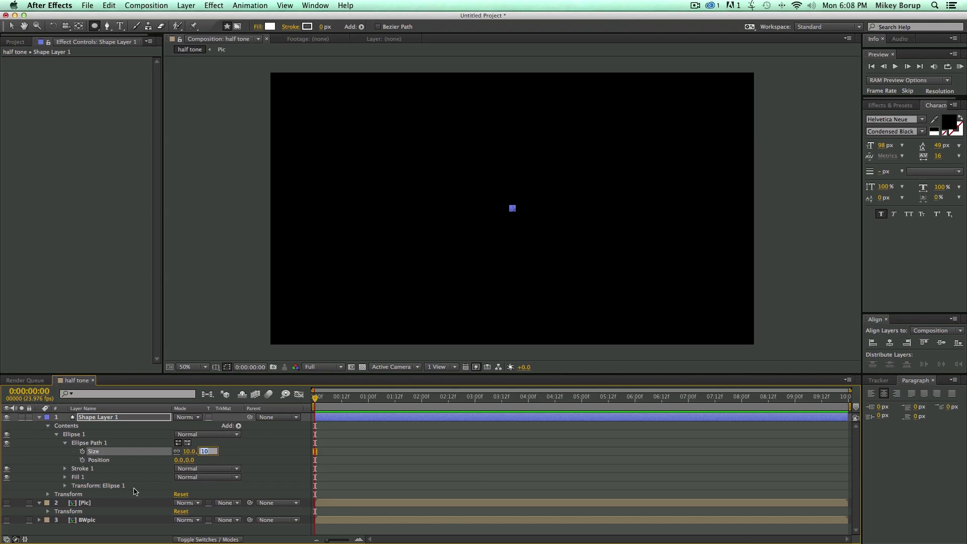
- Set the ellipse's Transform Position to 0,0 to centre the dot
left_click(65, 485)
scroll(100, 489, "down", 1)
left_click(186, 487)
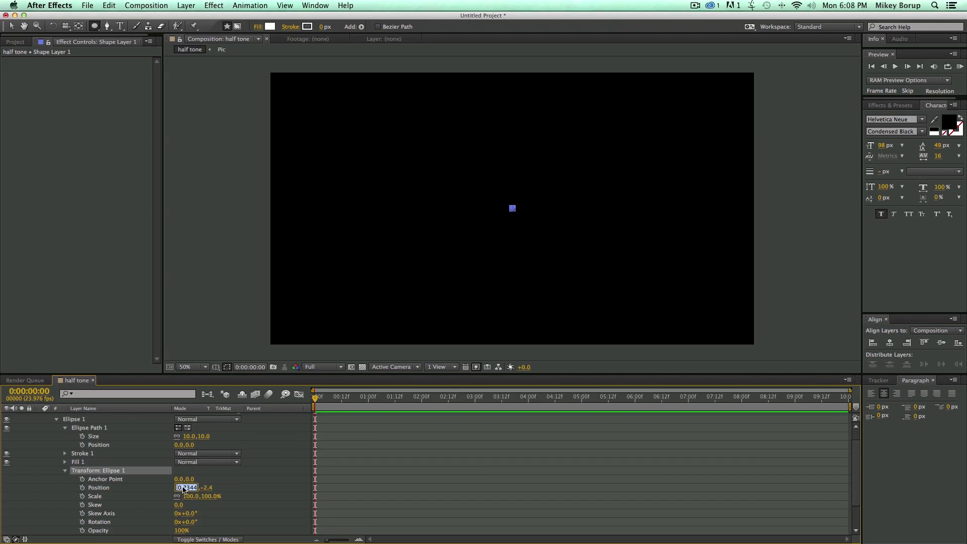
type("0")
key("Tab")
type("0")
key("Return")
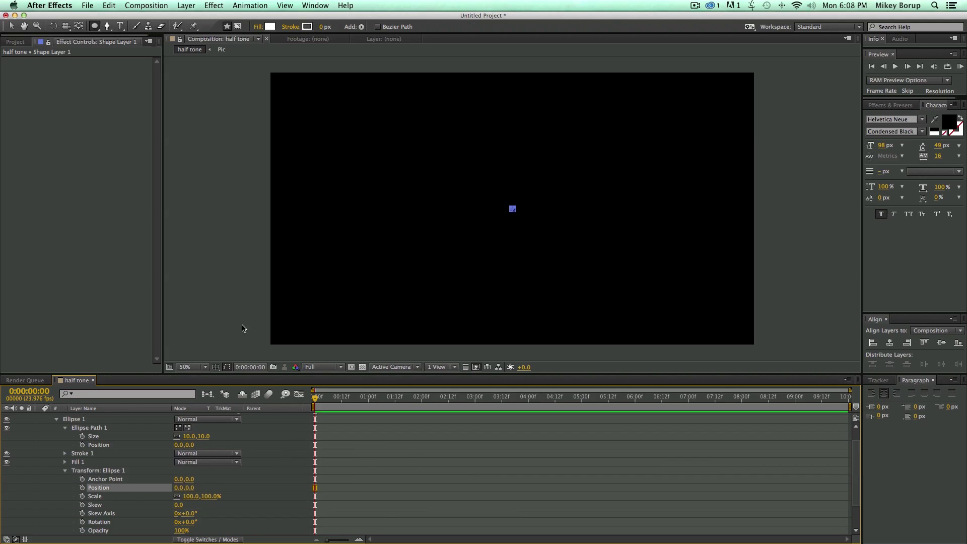
left_click(11, 26)
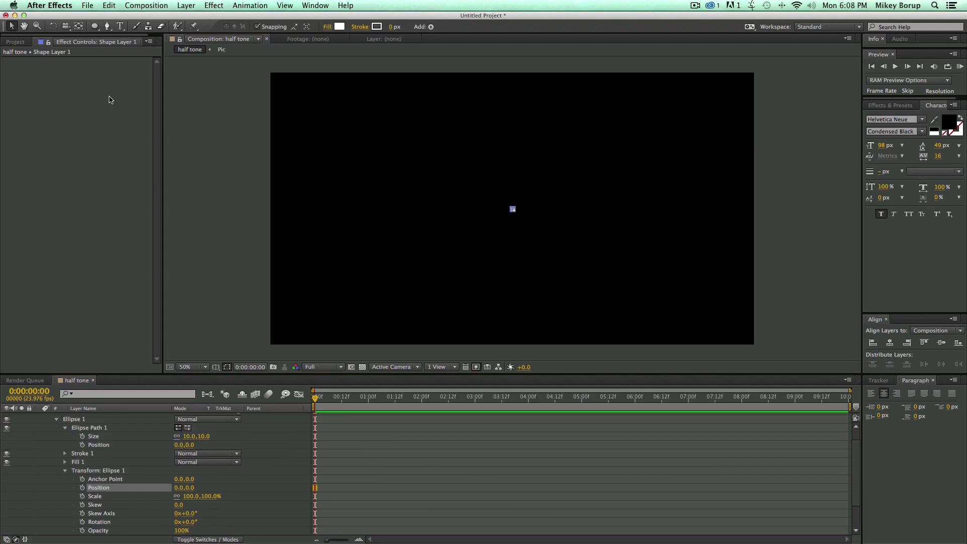
left_click(304, 212)
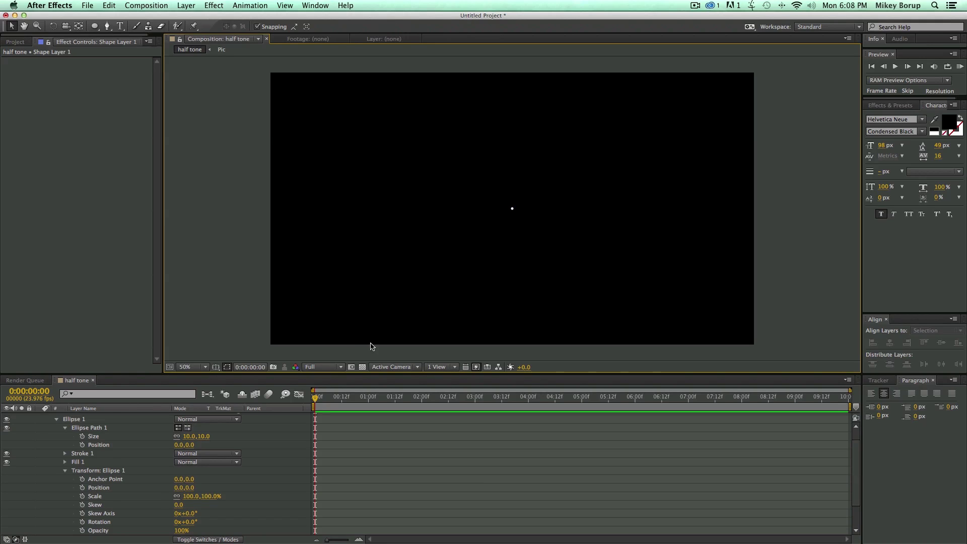
scroll(224, 482, "up", 2)
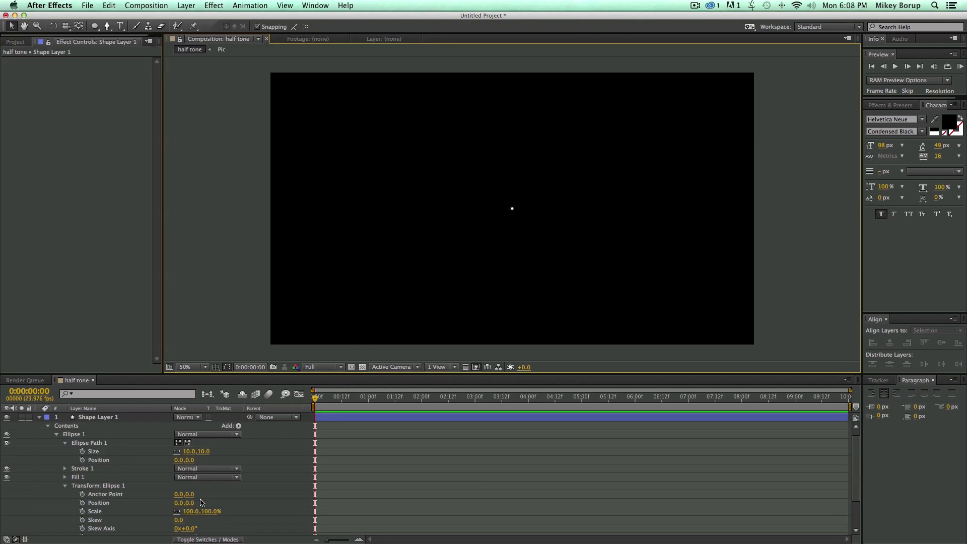
left_click(57, 435)
- Add a Repeater to the shape layer's contents
left_click(56, 435)
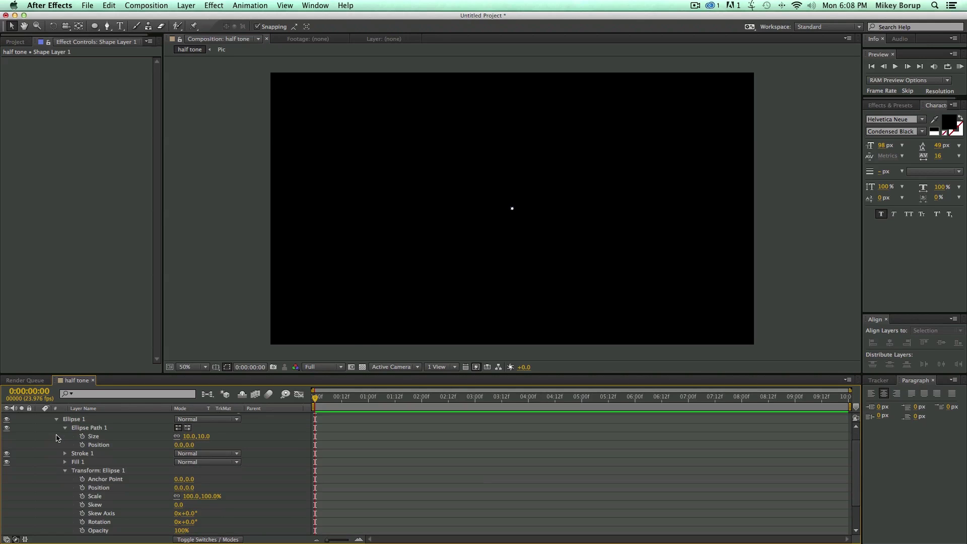
left_click(56, 422)
left_click(71, 427)
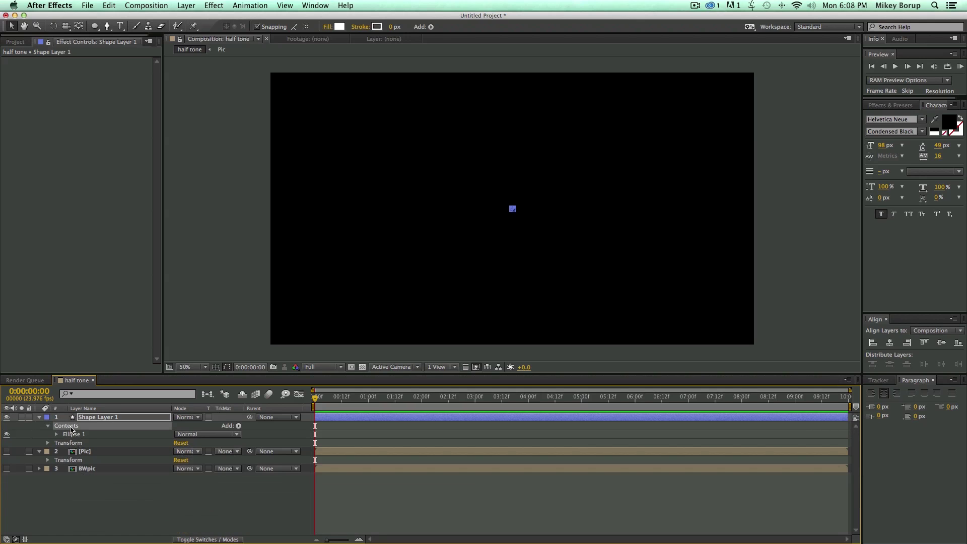
left_click(378, 513)
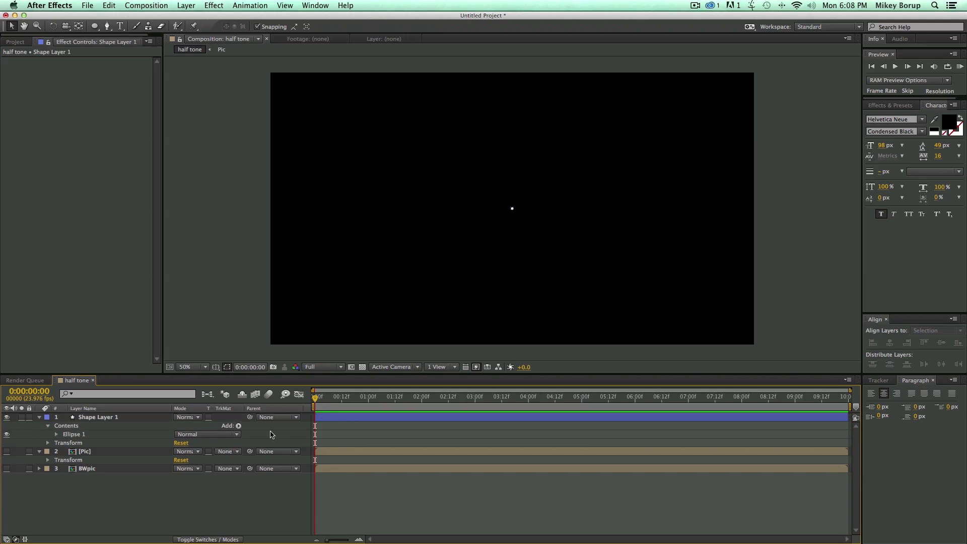
left_click(239, 426)
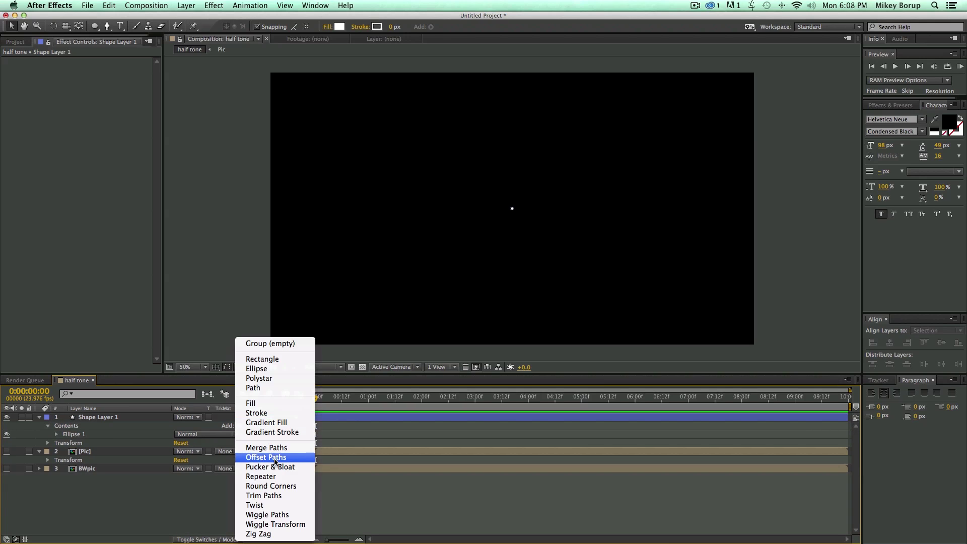
left_click(266, 476)
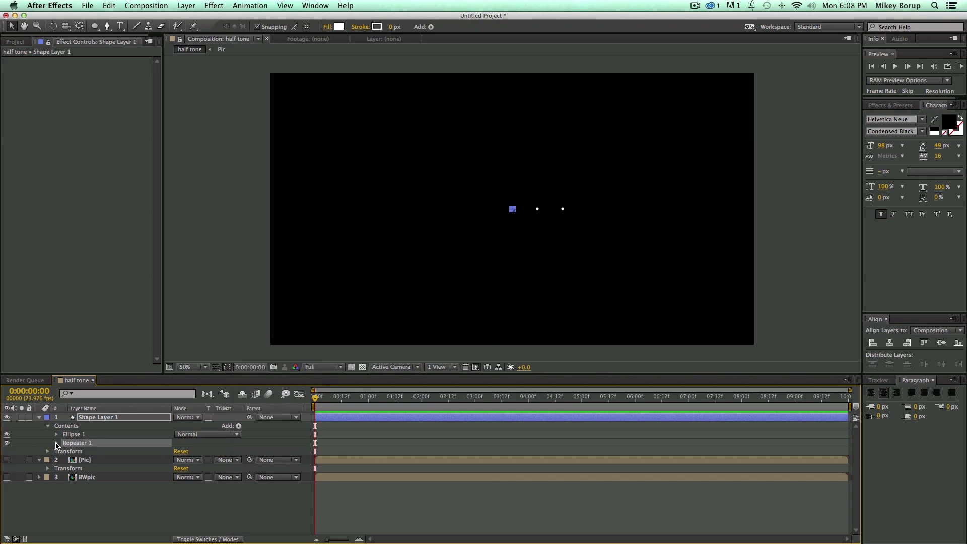
- Give Repeater 1 71 copies, offset -32 and transform position 34,0
left_click(56, 442)
mouse_move(179, 453)
left_mouse_down()
mouse_move(208, 453)
mouse_move(173, 460)
mouse_move(182, 454)
left_mouse_up()
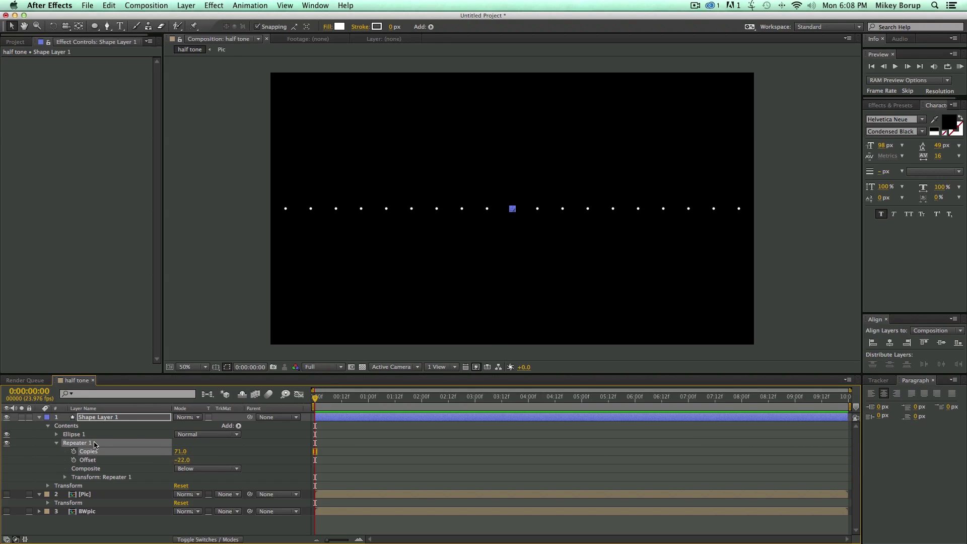
left_click(65, 477)
left_click_drag(179, 493, 149, 497)
left_click_drag(182, 460, 177, 460)
- Shrink the dot size to 5 × 5
left_click(56, 434)
scroll(142, 445, "down", 1)
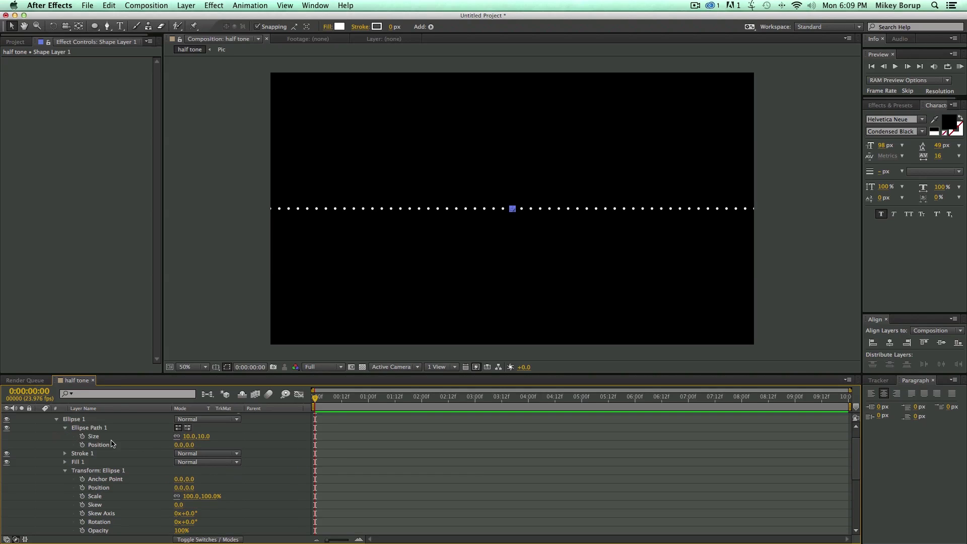
left_click(186, 437)
key("Return")
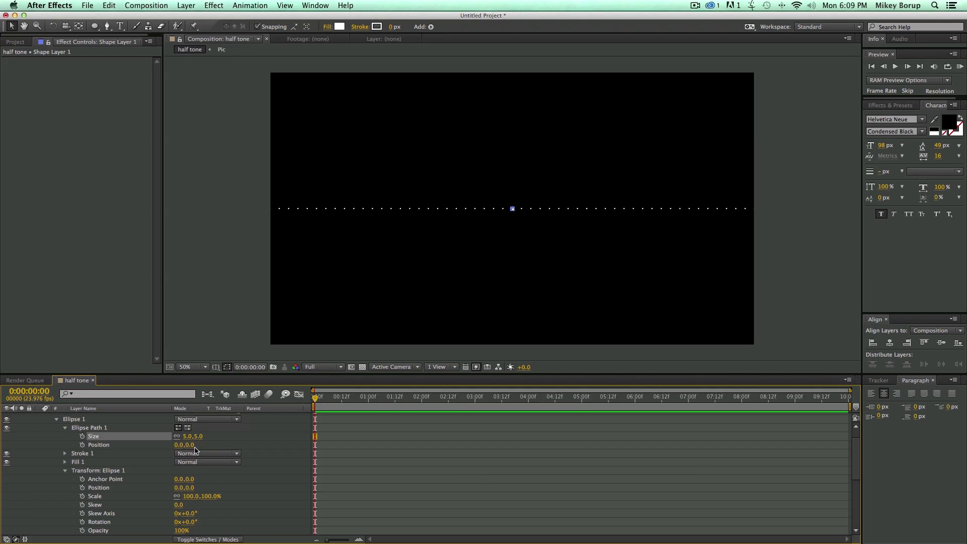
scroll(211, 490, "down", 2)
scroll(188, 493, "down", 2)
left_click_drag(180, 522, 177, 524)
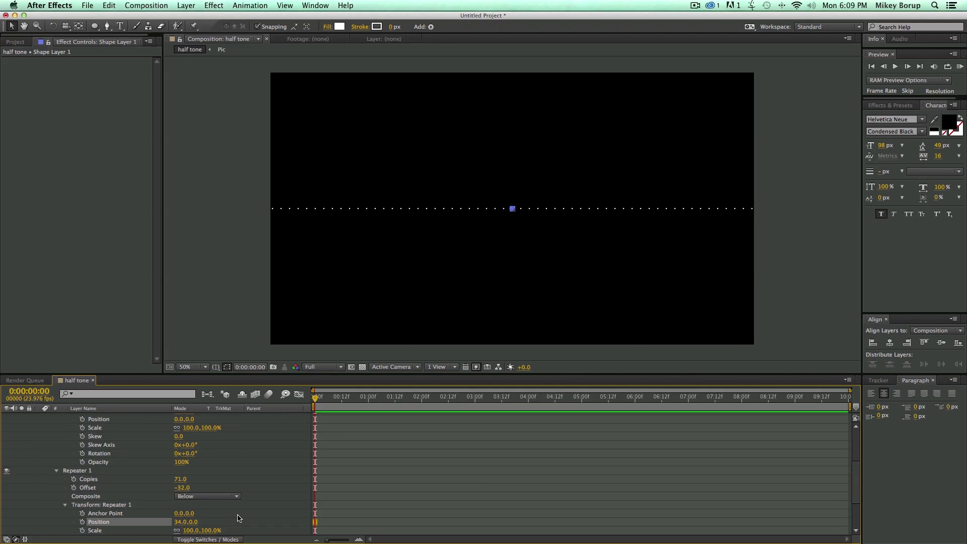
scroll(227, 453, "up", 4)
scroll(250, 463, "down", 4)
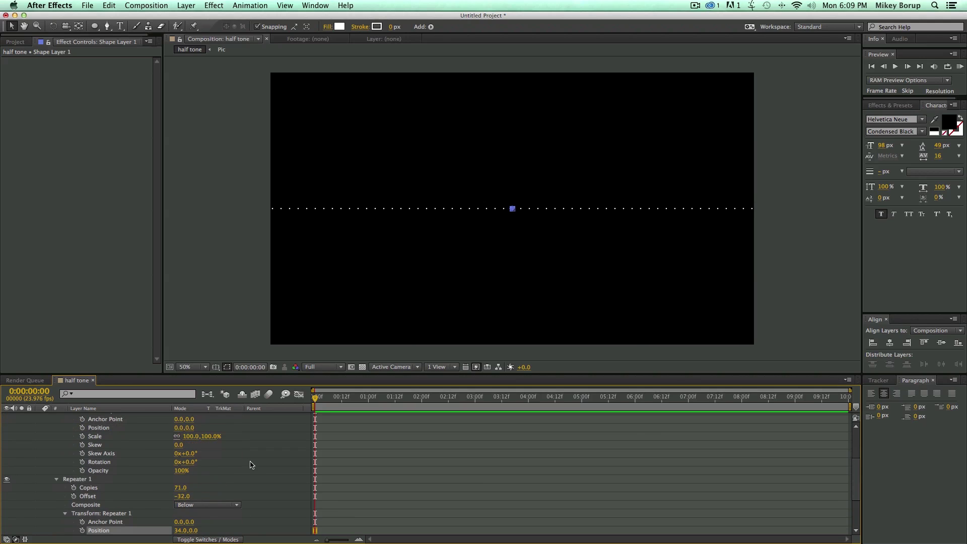
scroll(236, 496, "up", 4)
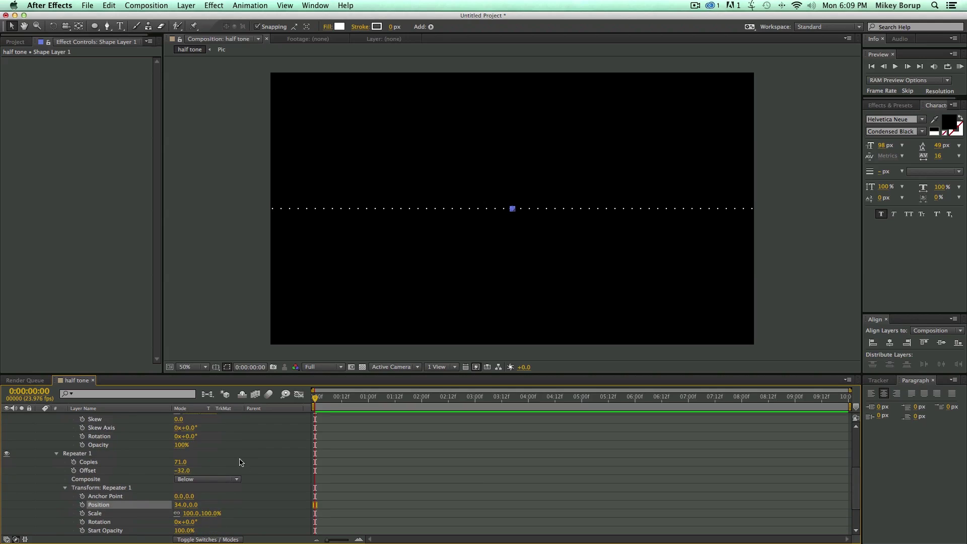
- Duplicate Repeater 1 to create Repeater 2
scroll(116, 455, "up", 4)
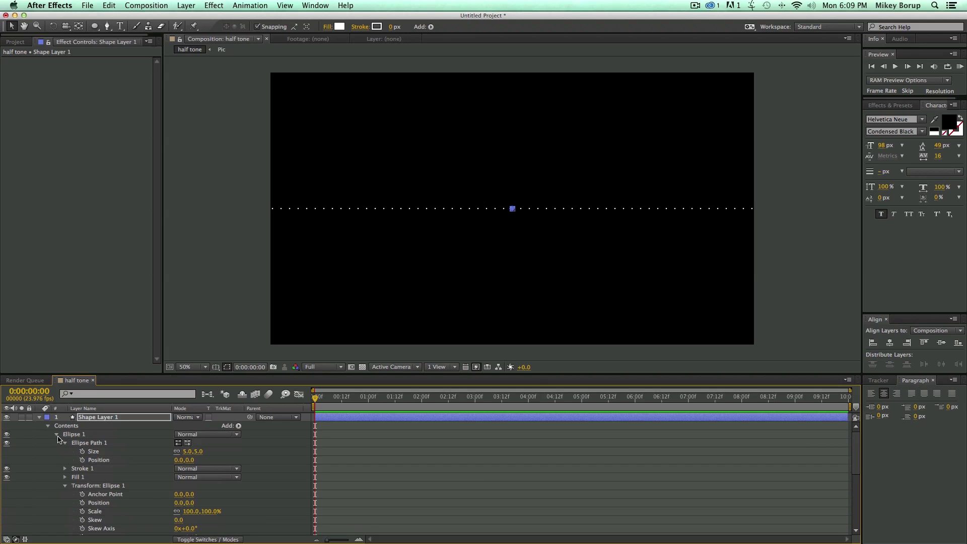
left_click(57, 435)
left_click(57, 443)
left_click(77, 442)
key("ctrl+d")
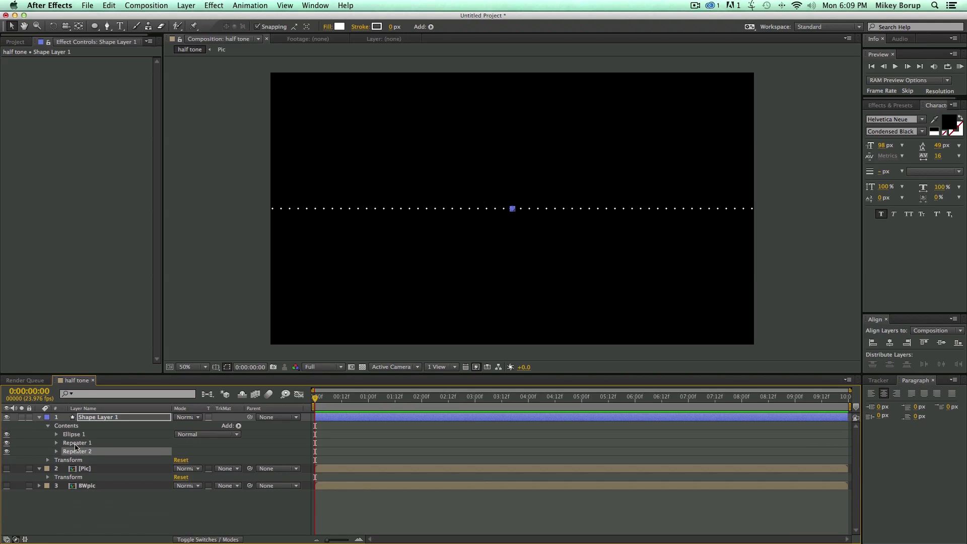
- Set Repeater 2's transform position to 0,34 to stack rows into a grid
left_click(57, 451)
left_click(65, 485)
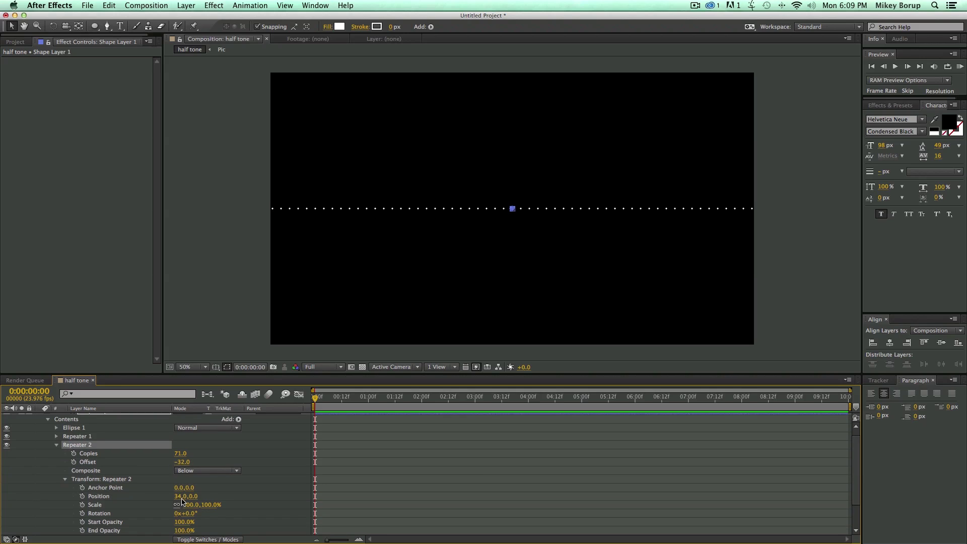
left_click(179, 496)
type("0")
key("Return")
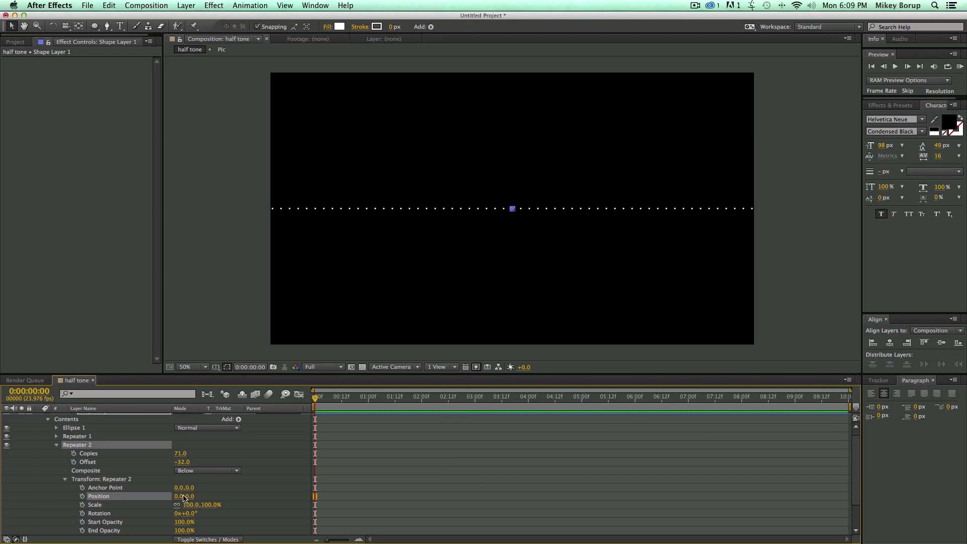
left_click(190, 496)
type("34")
key("Return")
left_click(526, 521)
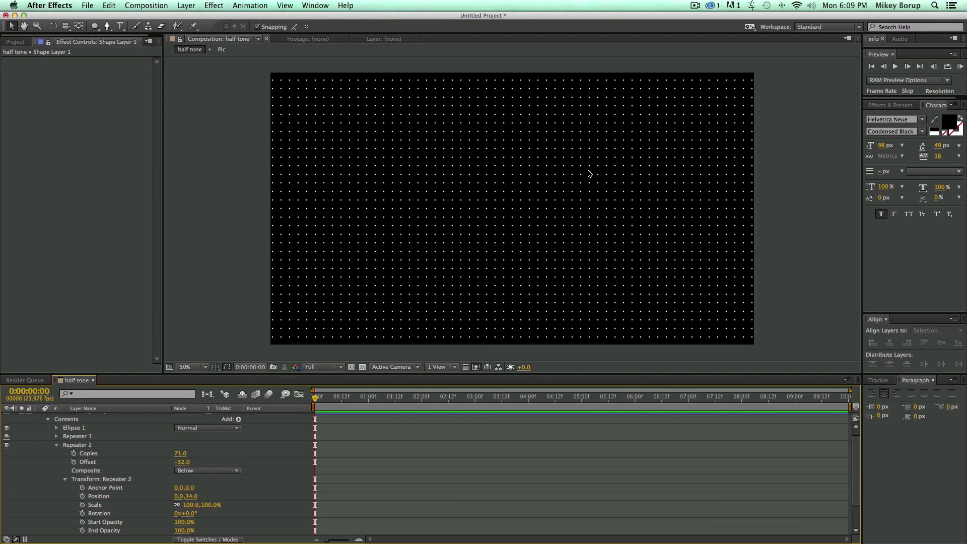
scroll(497, 188, "up", 3)
scroll(497, 188, "down", 3)
scroll(189, 450, "up", 2)
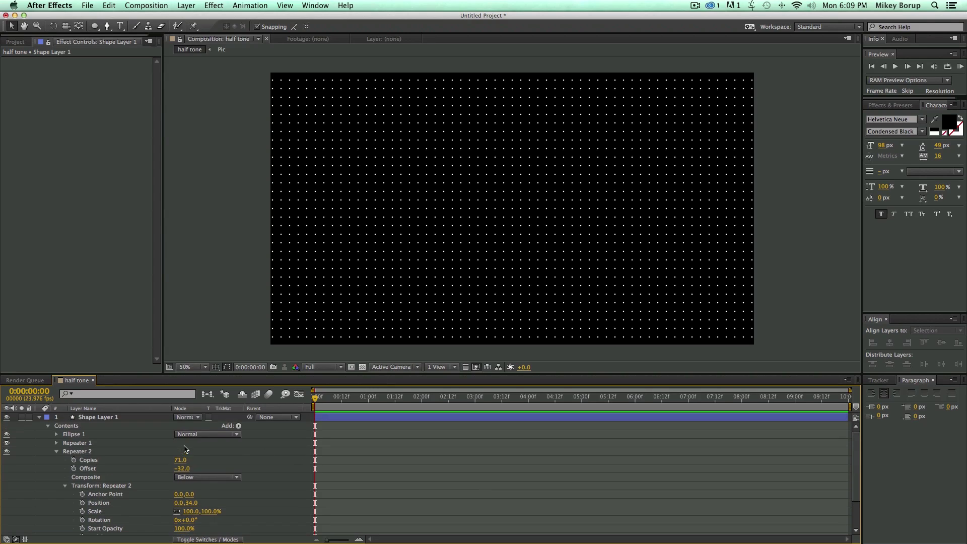
left_click(56, 434)
- Set the dots' Fill 1 colour to black
scroll(65, 431, "down", 2)
left_click(66, 454)
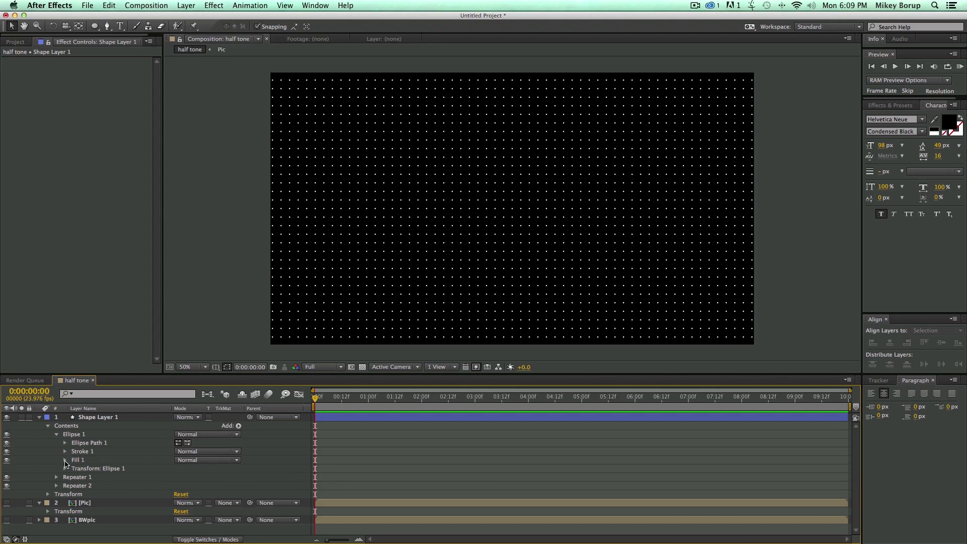
left_click(65, 460)
left_click(179, 485)
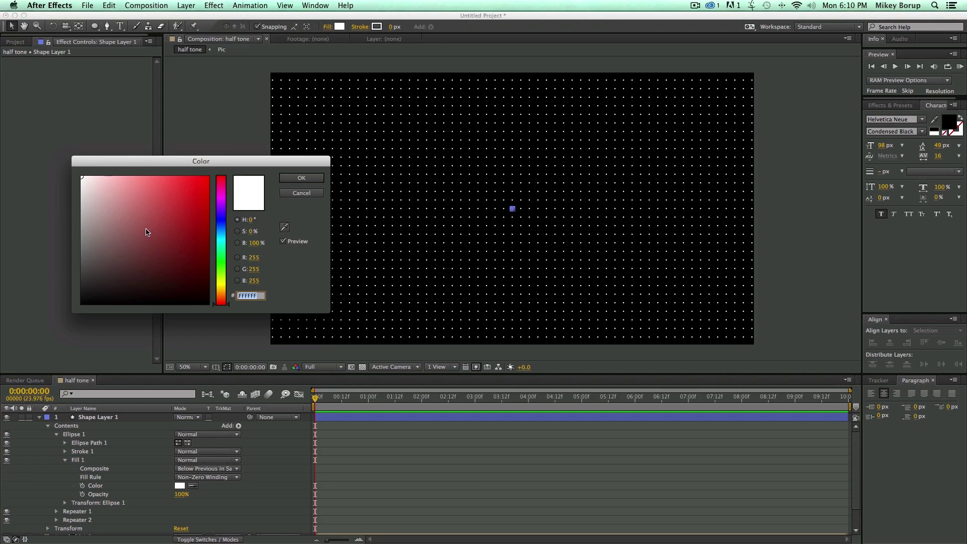
left_click_drag(146, 232, 68, 324)
left_click(308, 178)
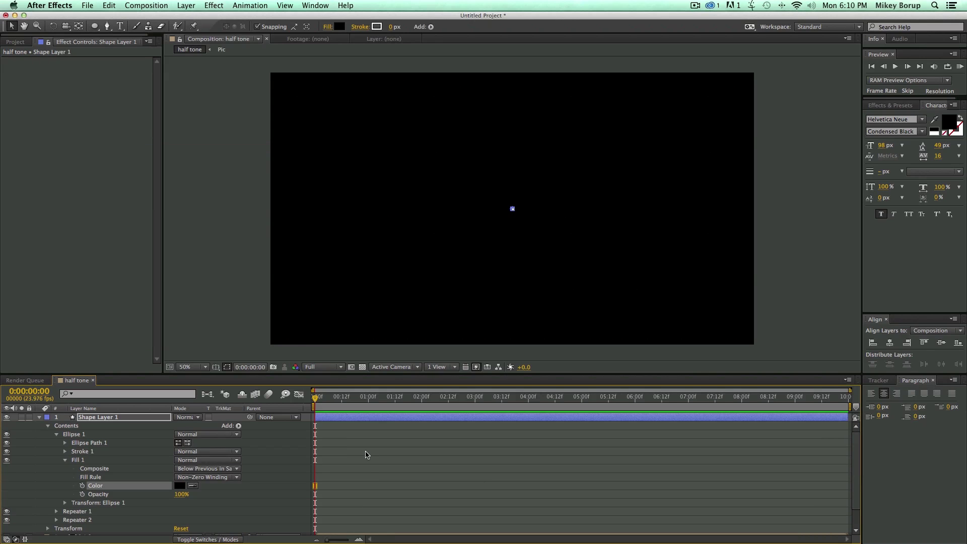
left_click(369, 461)
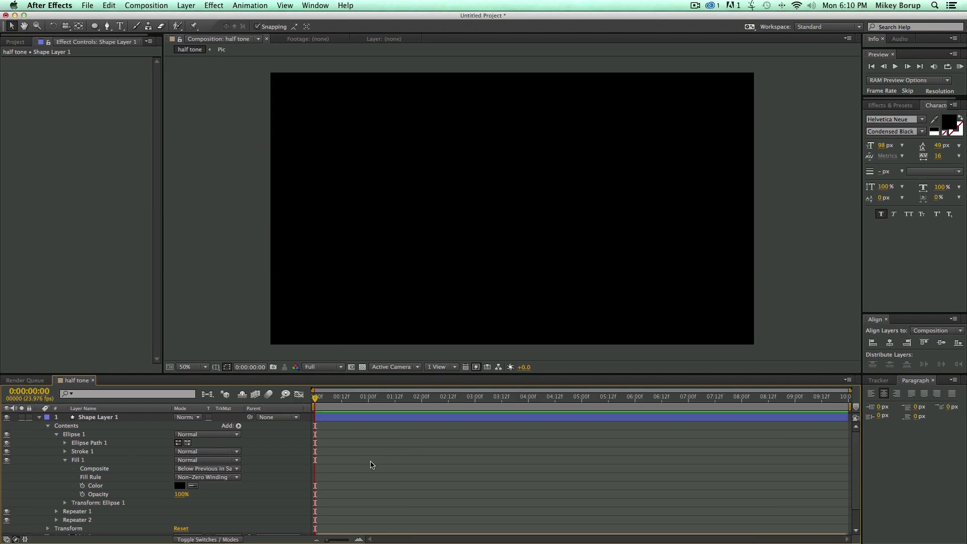
left_click(39, 417)
- Add a white 1920 × 1080 solid and move it to the bottom of the stack
left_click(193, 7)
mouse_move(201, 19)
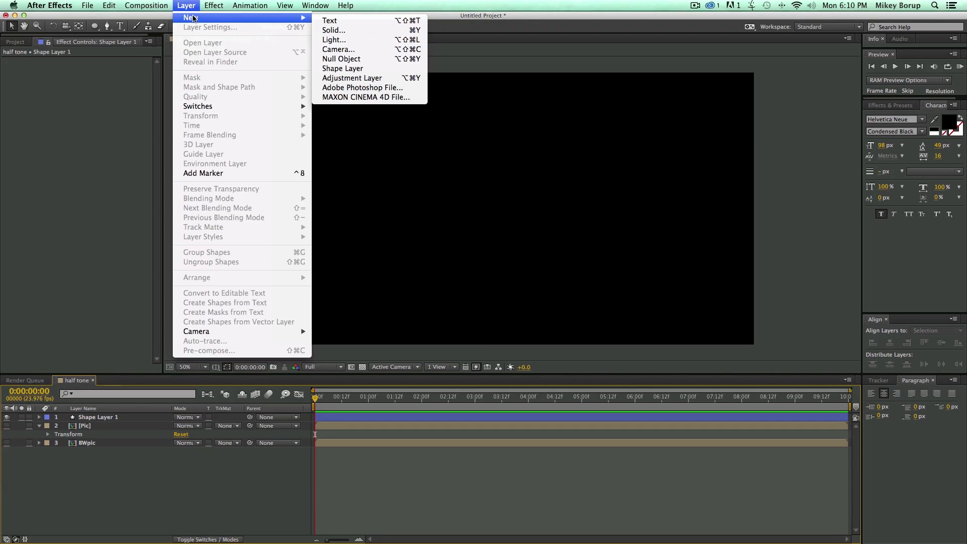
left_click(334, 30)
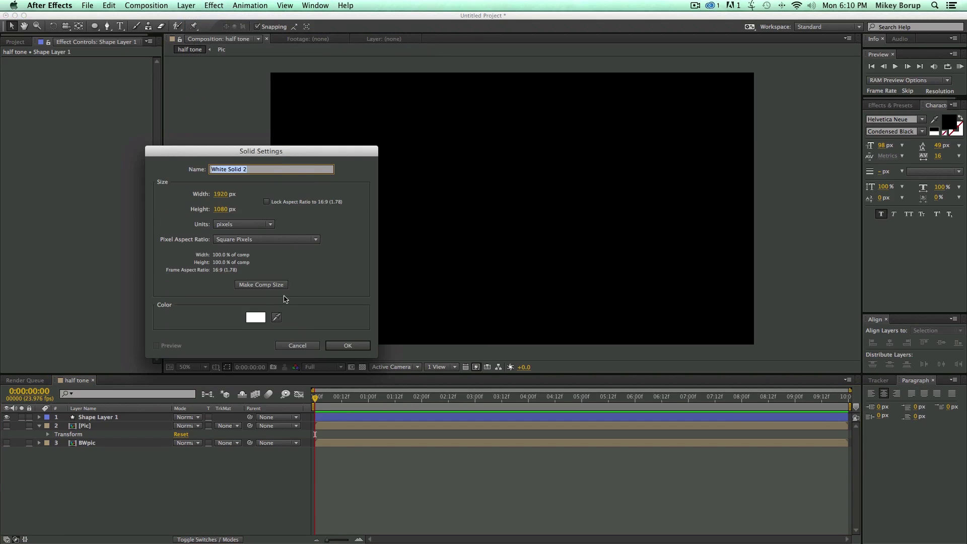
left_click(355, 346)
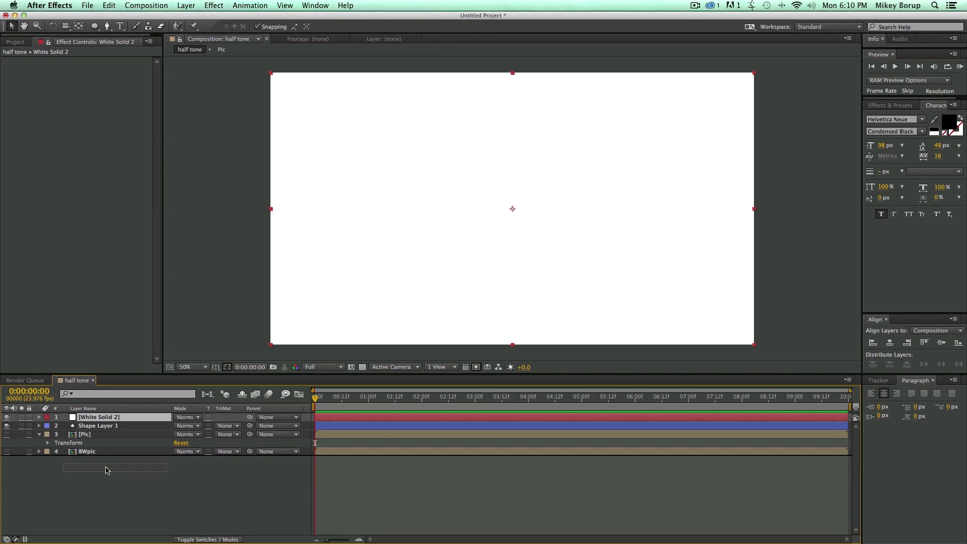
left_click_drag(105, 470, 112, 471)
left_click(113, 472)
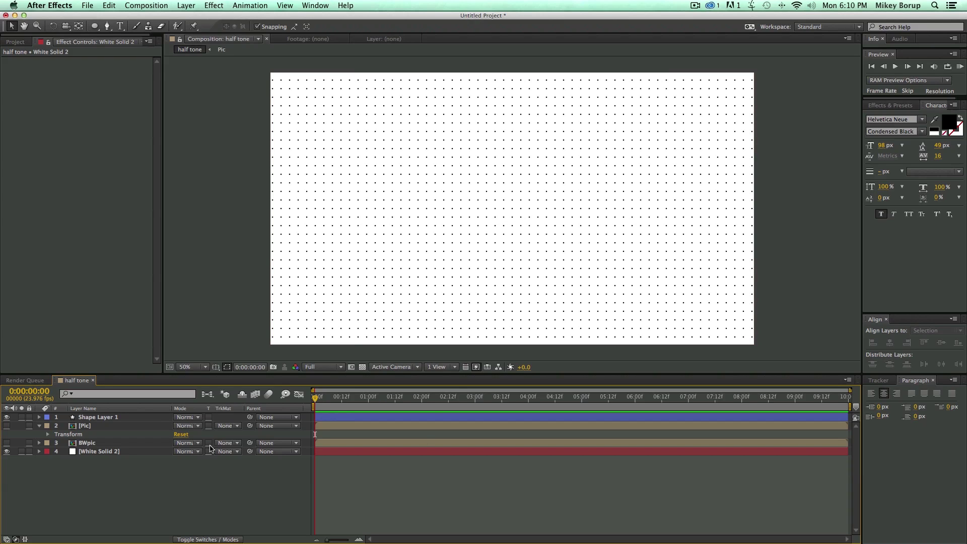
left_click(143, 417)
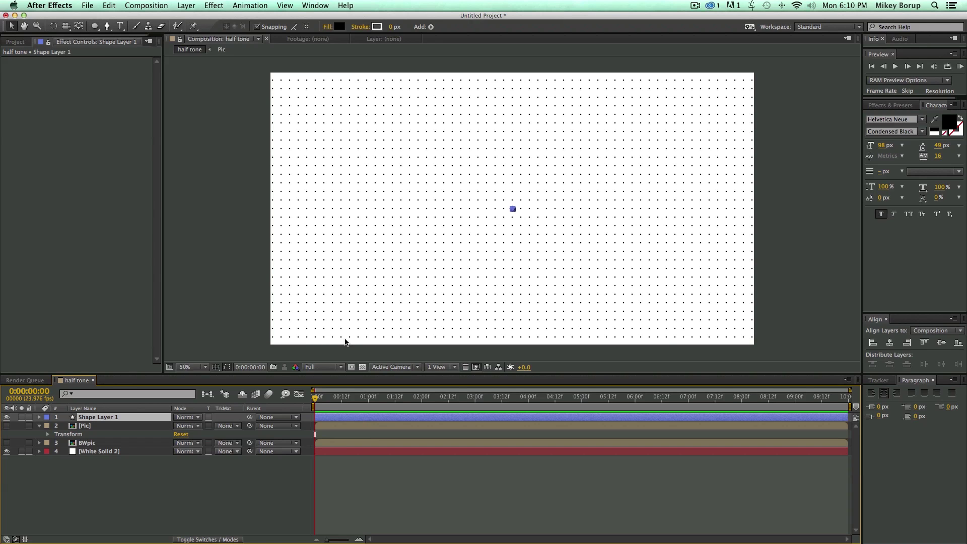
- Apply Camera Lens Blur to Shape Layer 1 and check BWpic's Tint and Invert effects
left_click(214, 6)
mouse_move(234, 74)
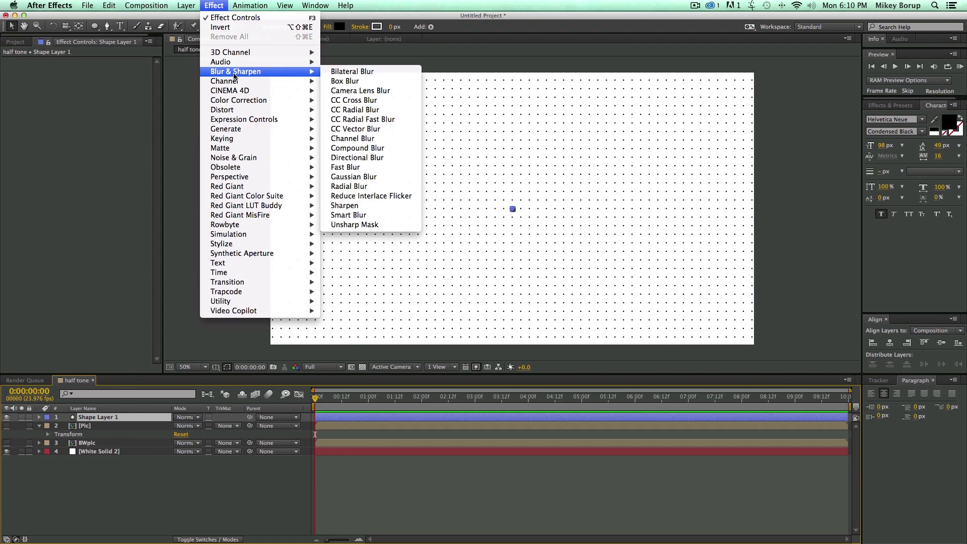
left_click(383, 90)
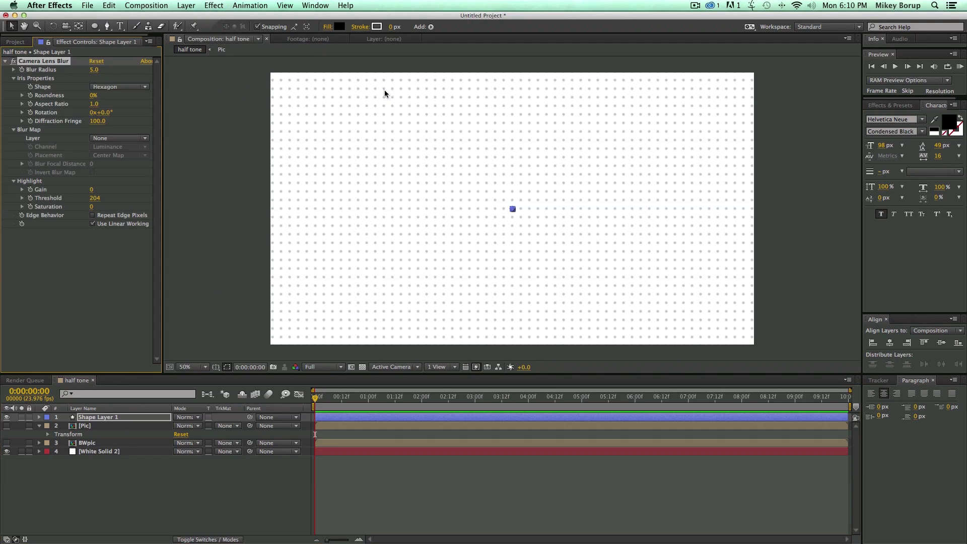
left_click(96, 443)
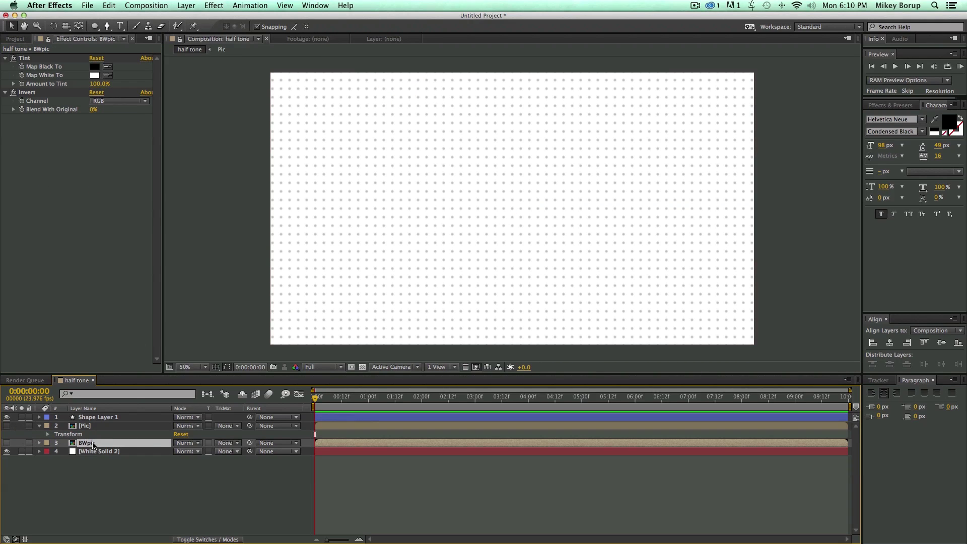
left_click(103, 416)
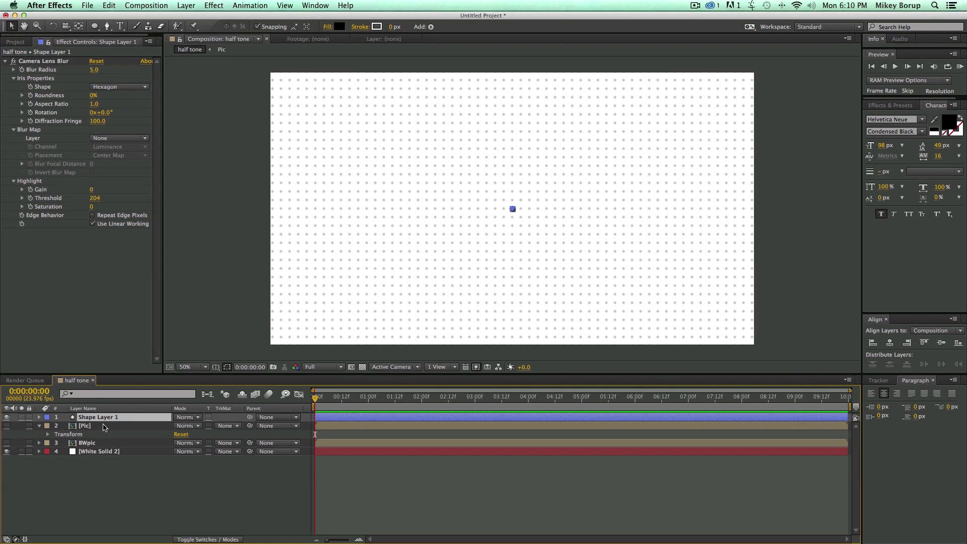
left_click(103, 443)
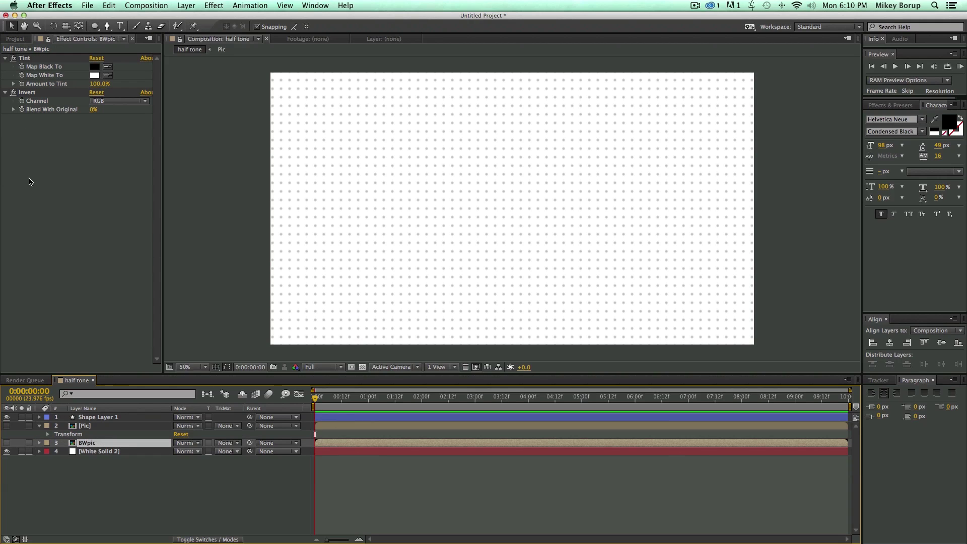
left_click(109, 496)
- Pre-compose the BWpic layer into a composition named 'BWpic Comp'
left_click(102, 445)
key("super+shift+c")
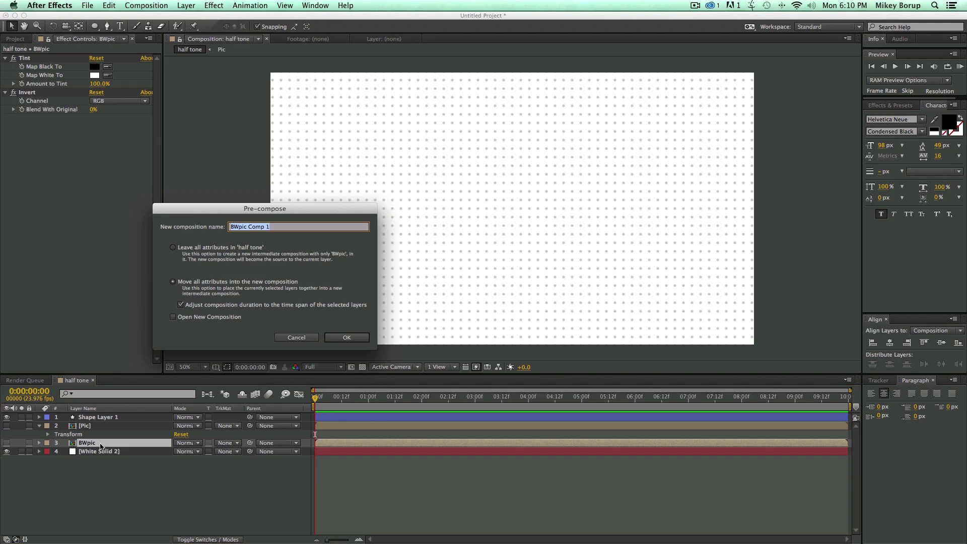
left_click(283, 230)
key("BackSpace")
key("BackSpace")
left_click(342, 338)
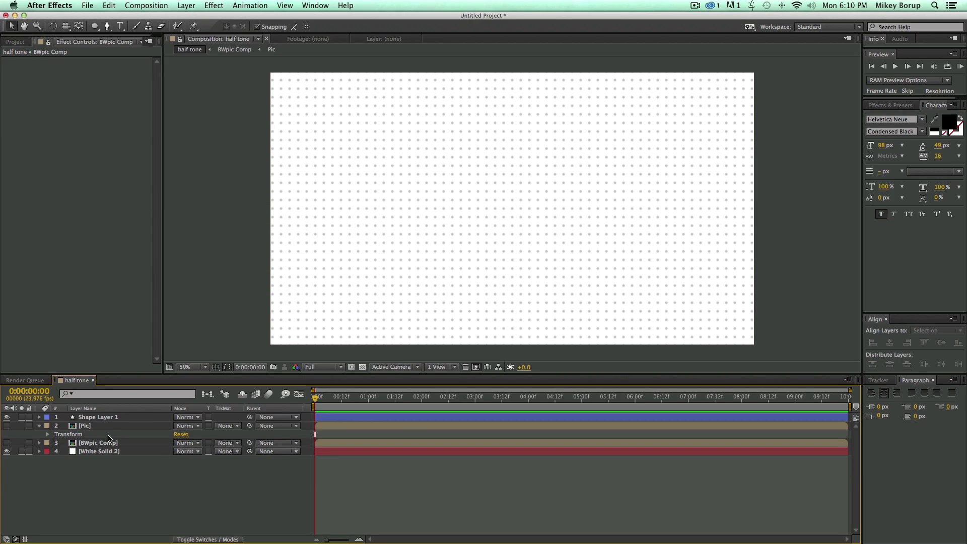
- Set Camera Lens Blur's Blur Map Layer to BWpic Comp and Blur Radius to 13
left_click(110, 418)
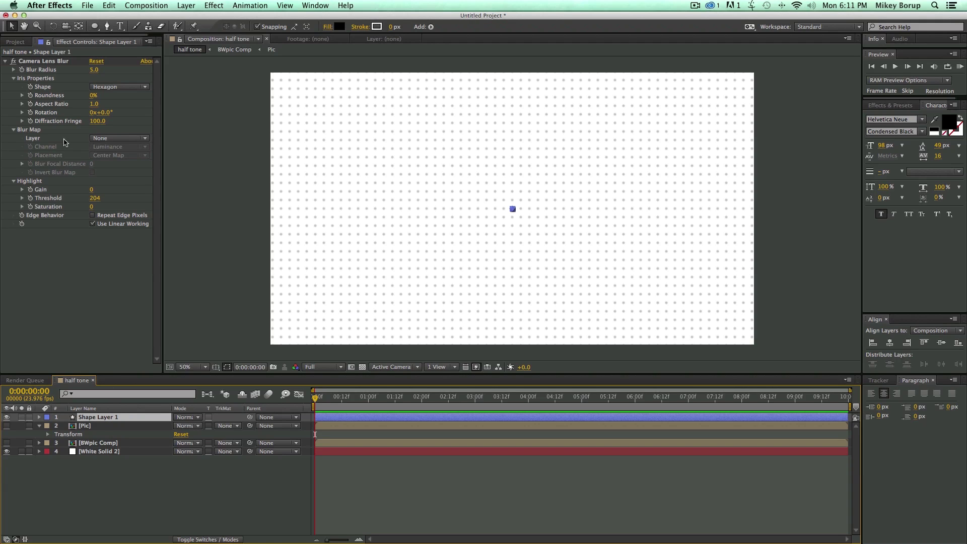
left_click(116, 139)
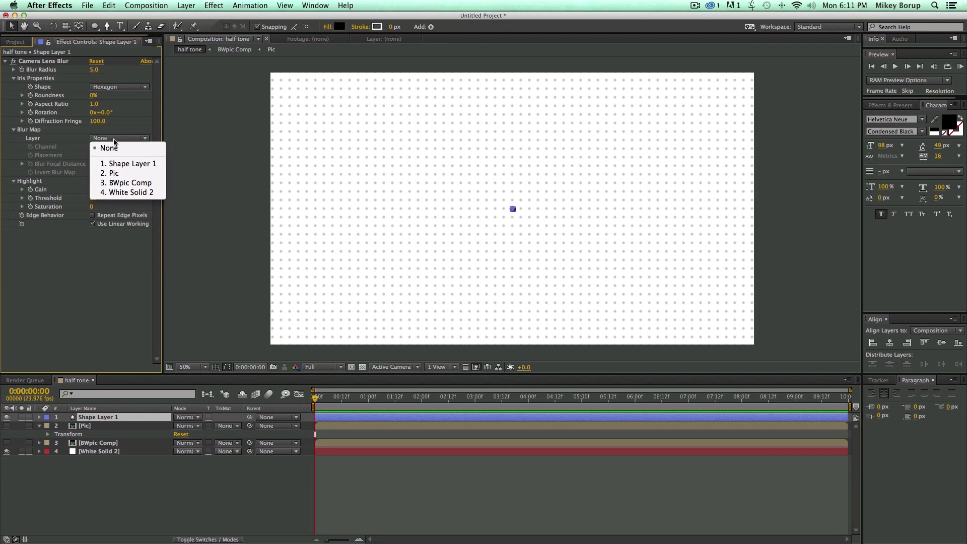
left_click(142, 183)
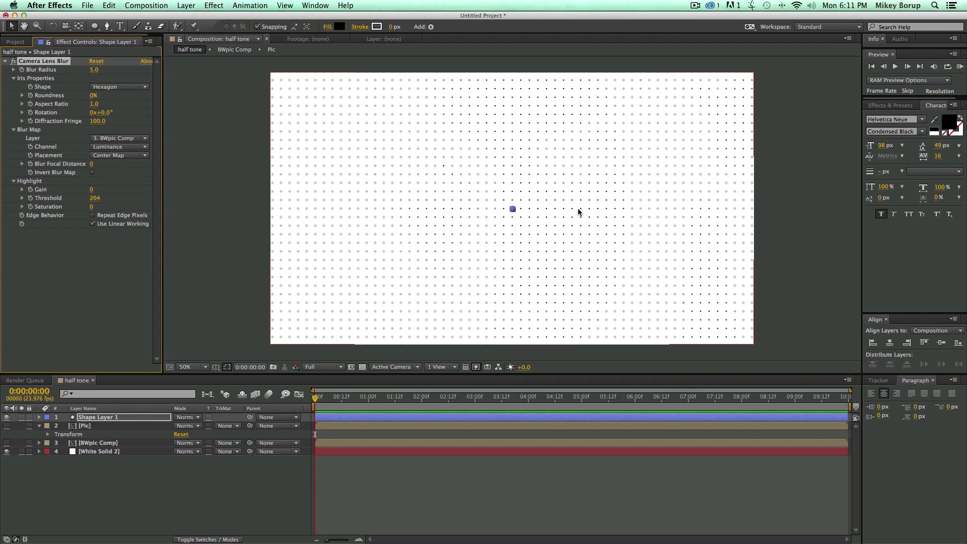
left_click_drag(92, 70, 114, 76)
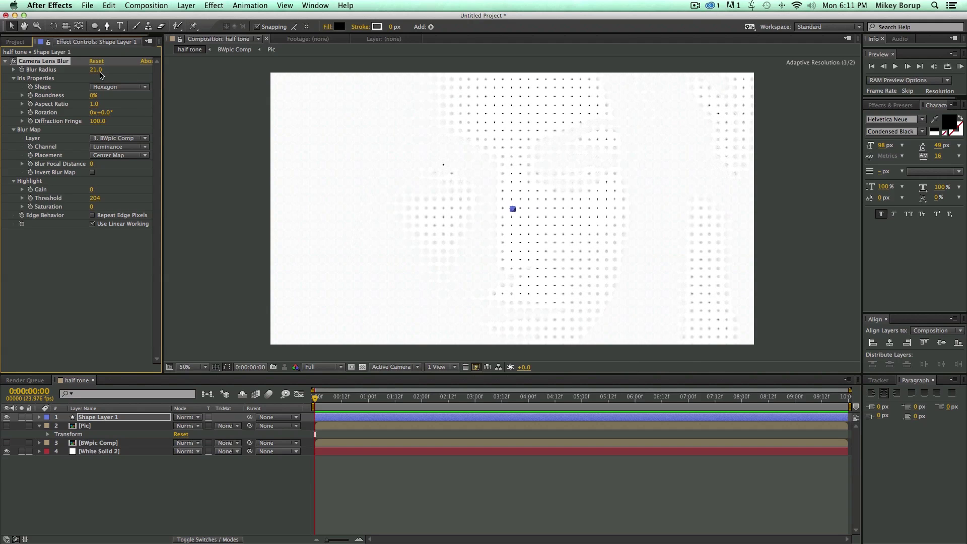
left_click(378, 510)
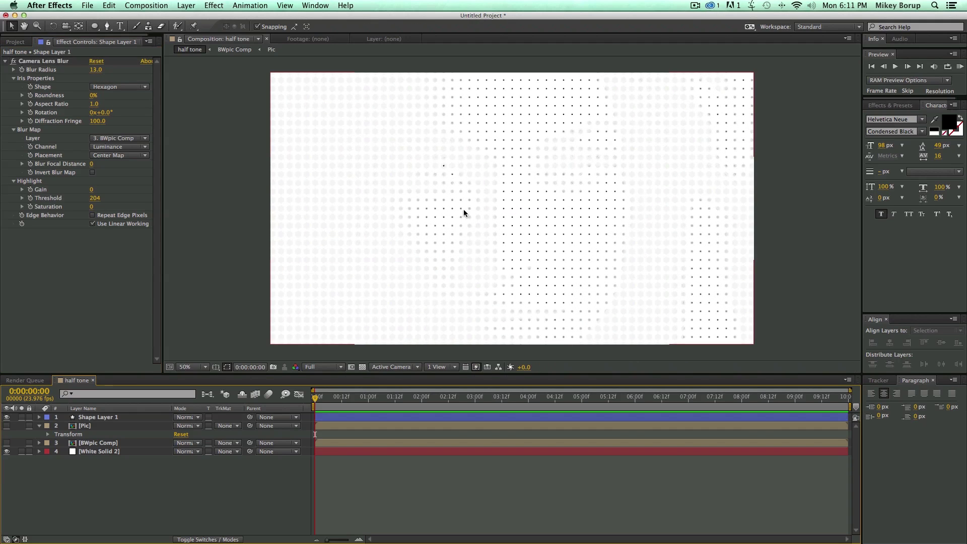
left_click_drag(162, 202, 213, 201)
- Add a new adjustment layer above the dot grid
left_click(349, 415)
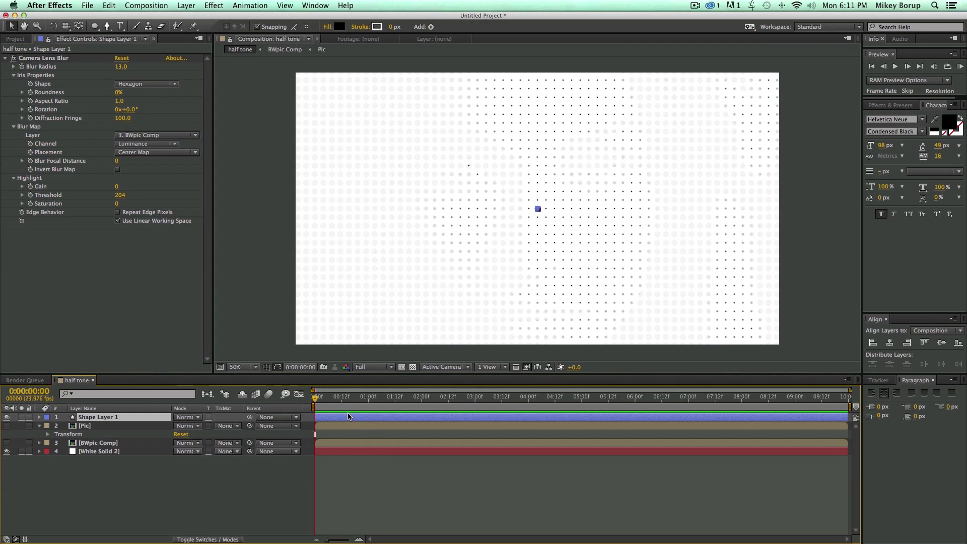
left_click(186, 6)
mouse_move(201, 18)
left_click(352, 78)
- Apply Levels to the adjustment layer with Input Black raised to 250
left_click(213, 6)
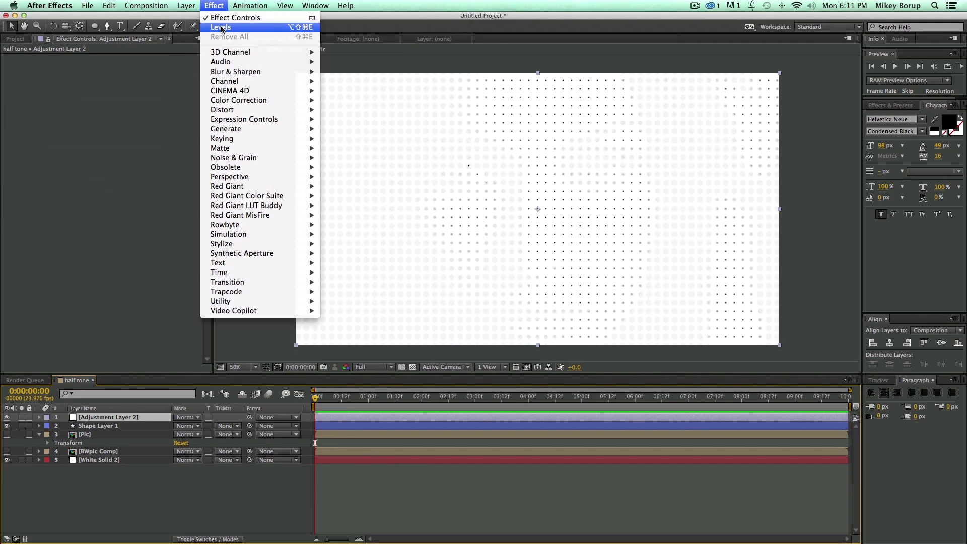
mouse_move(297, 101)
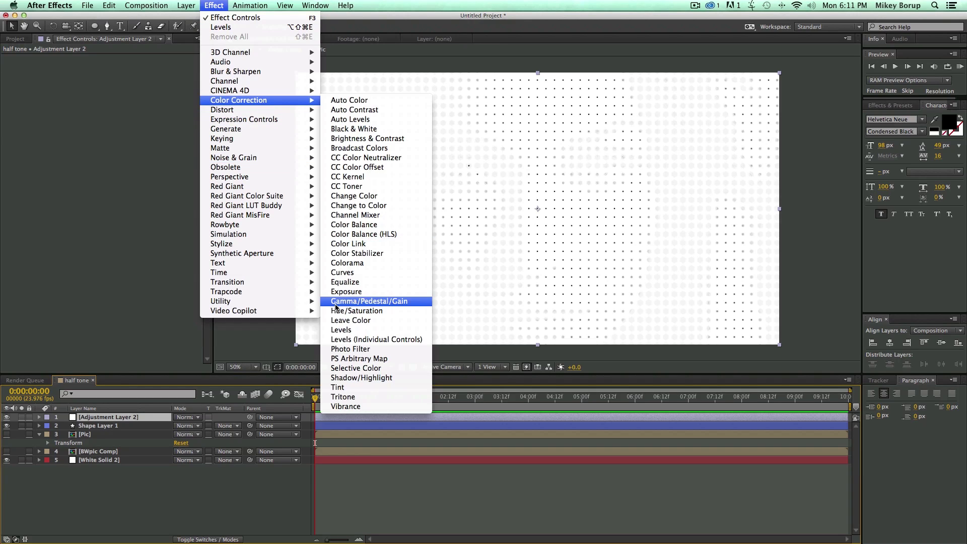
left_click(340, 329)
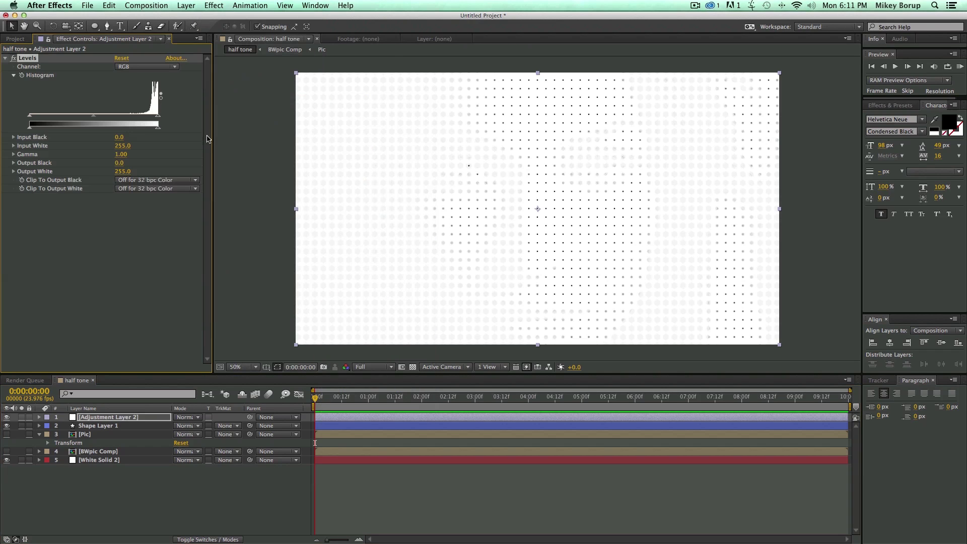
left_click_drag(31, 116, 158, 120)
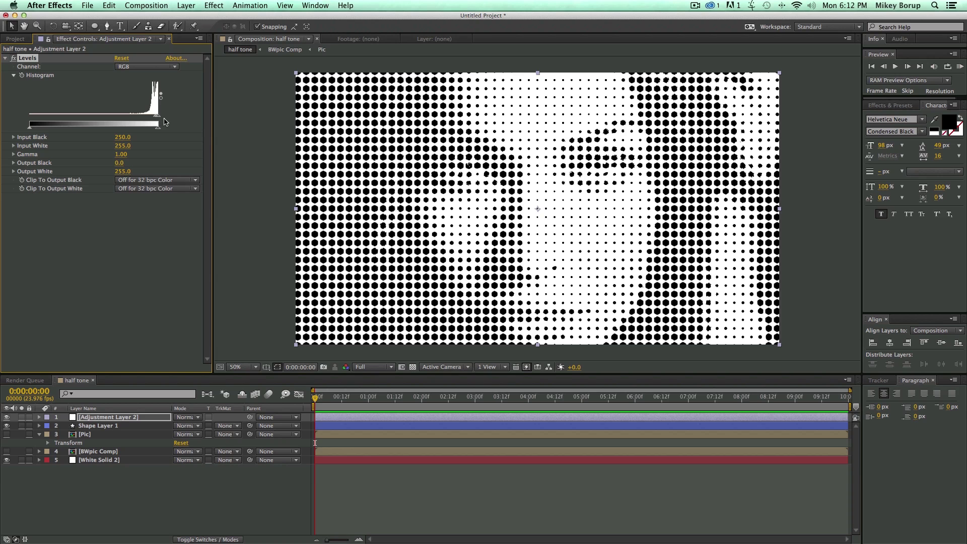
key("period")
key("period")
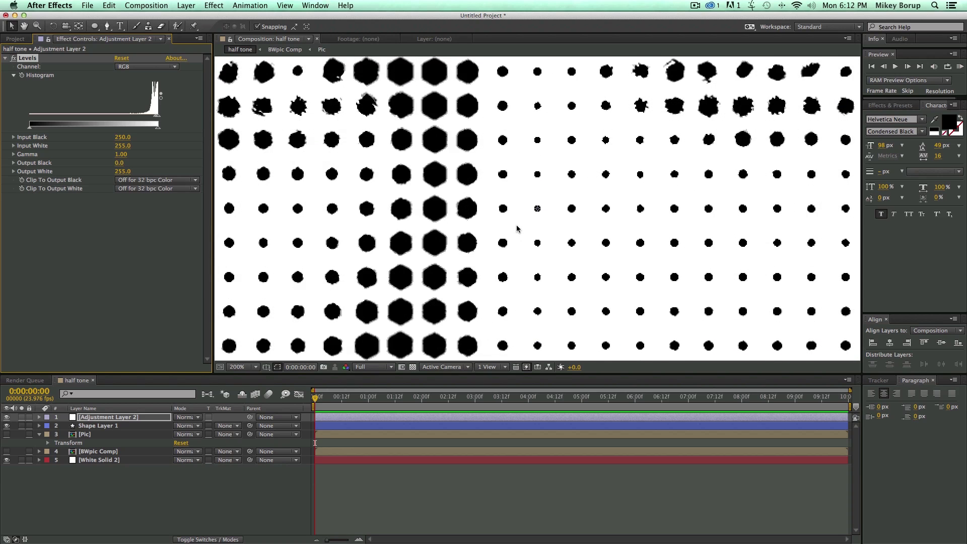
key("comma")
key("comma")
left_click(444, 480)
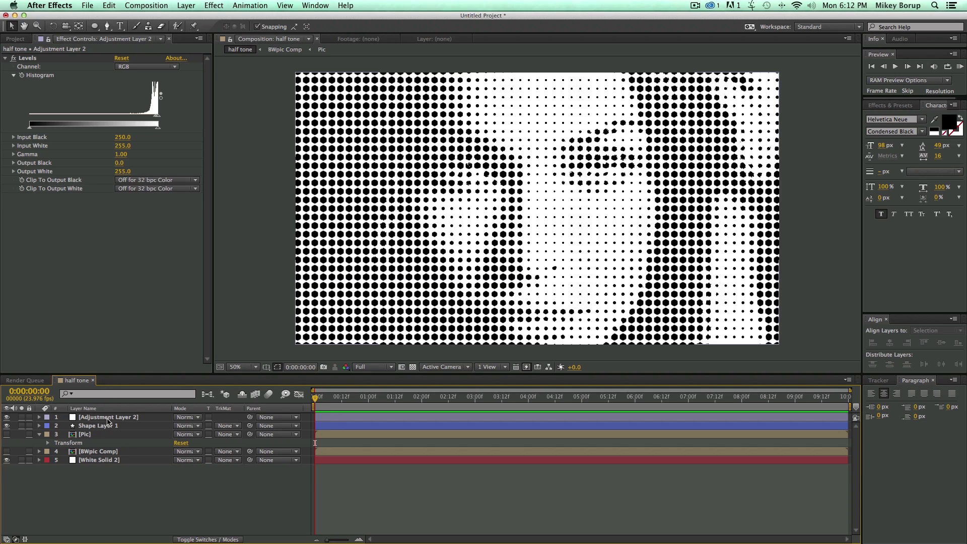
- Raise Shape Layer 1's Camera Lens Blur radius to 15
left_click(108, 417)
left_click(107, 427)
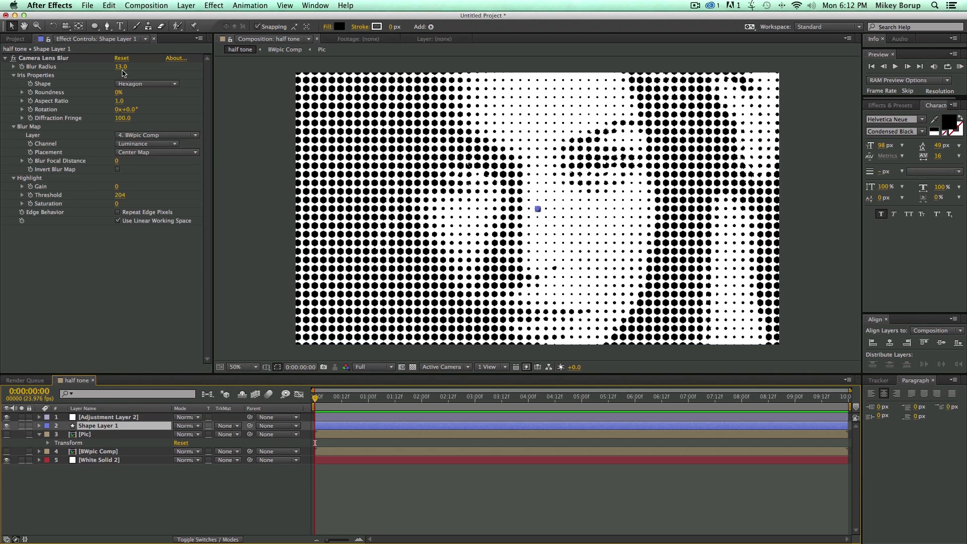
left_click_drag(123, 67, 121, 67)
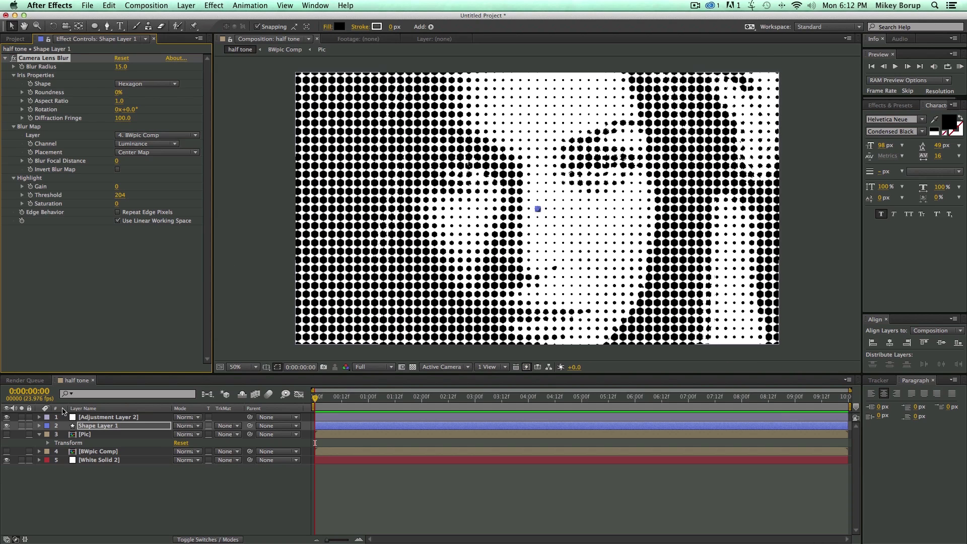
- Set Repeater 1's horizontal dot spacing to 20
left_click(100, 435)
left_click(99, 427)
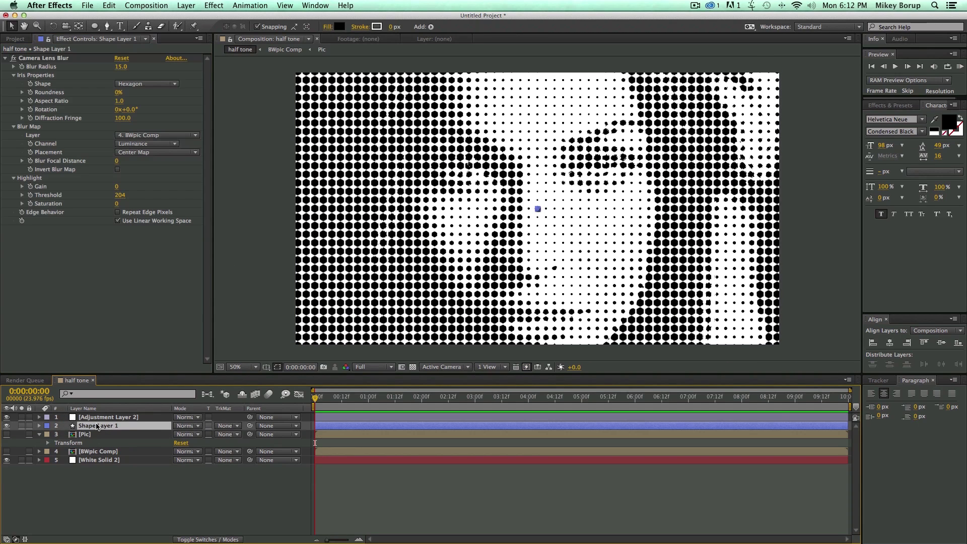
left_click(38, 425)
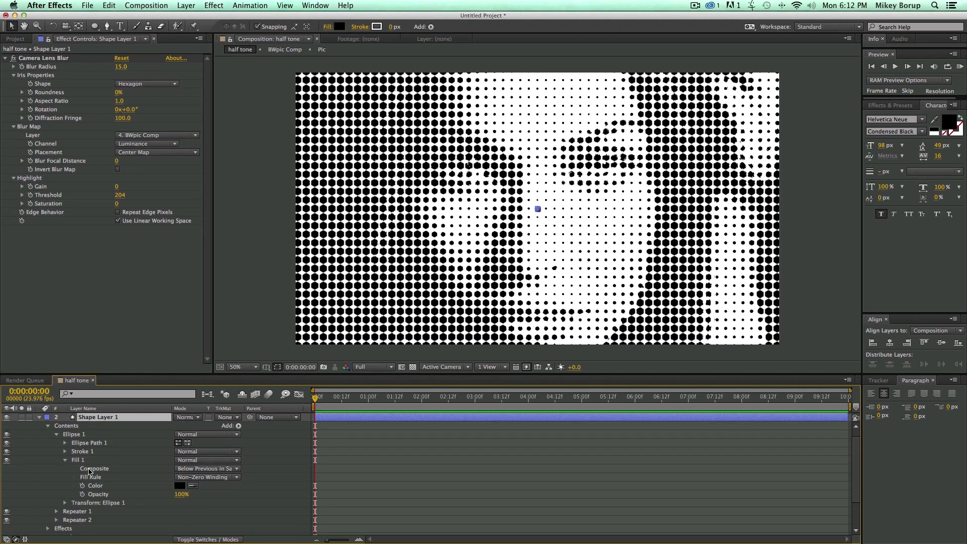
scroll(58, 501, "down", 1)
left_click(57, 502)
scroll(58, 503, "down", 4)
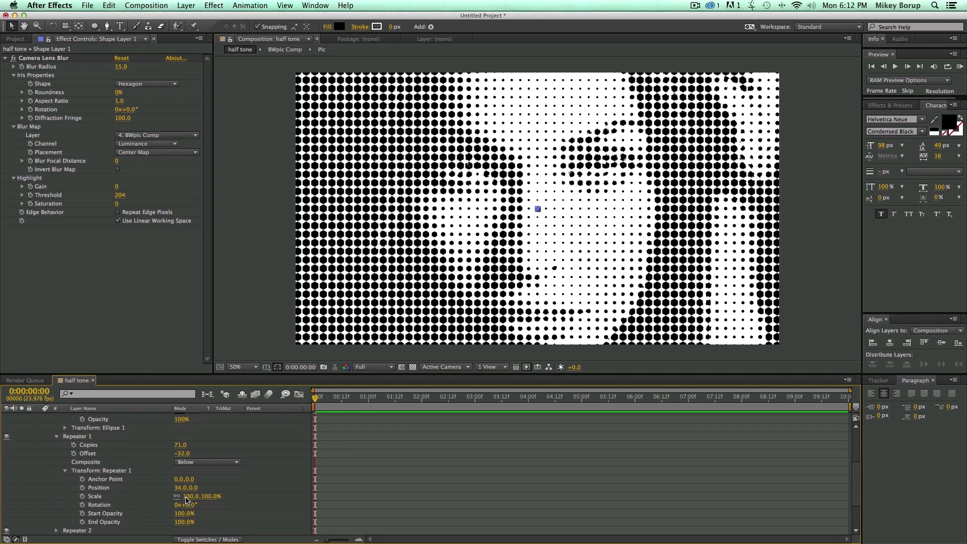
left_click(179, 488)
type("20")
key("Return")
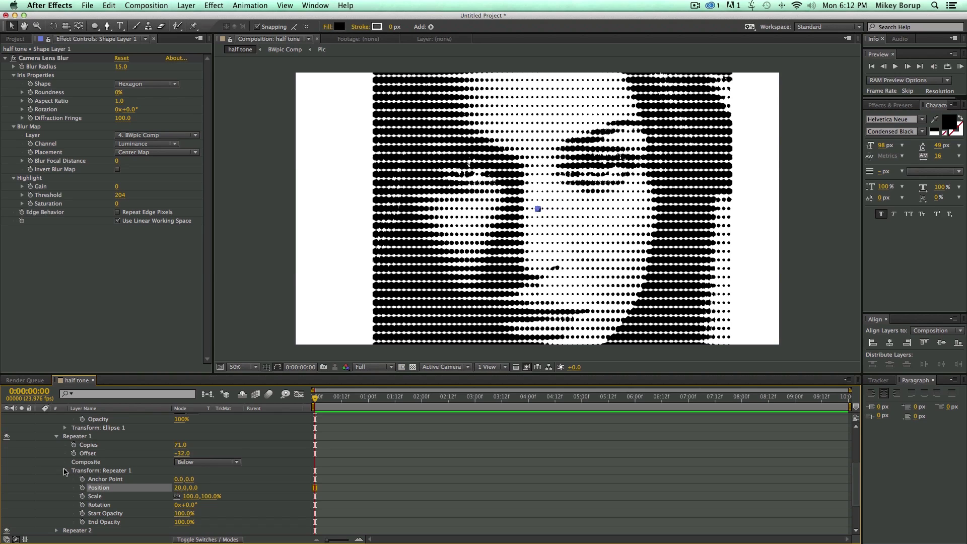
- Reduce Repeater 2's vertical dot spacing to 20
scroll(66, 473, "down", 2)
left_click(56, 514)
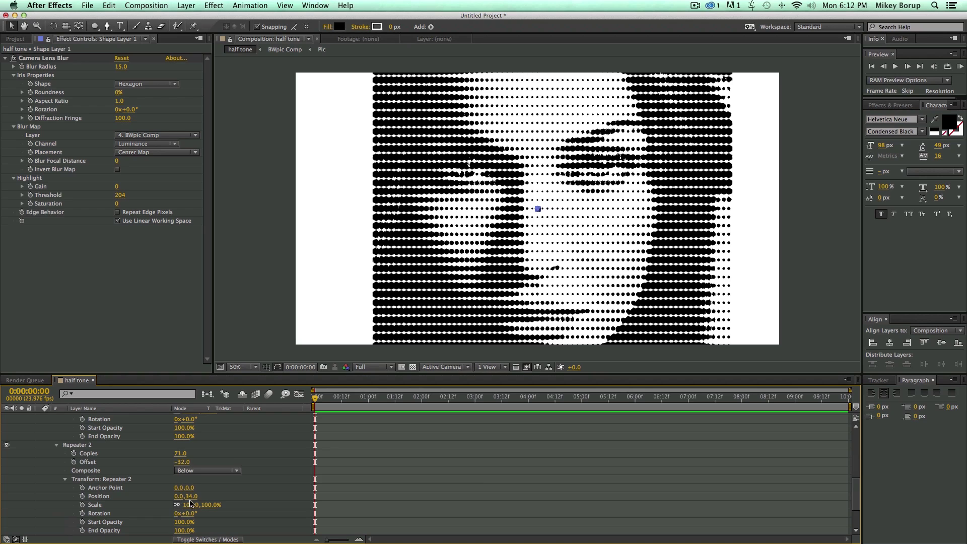
left_click_drag(193, 497, 194, 499)
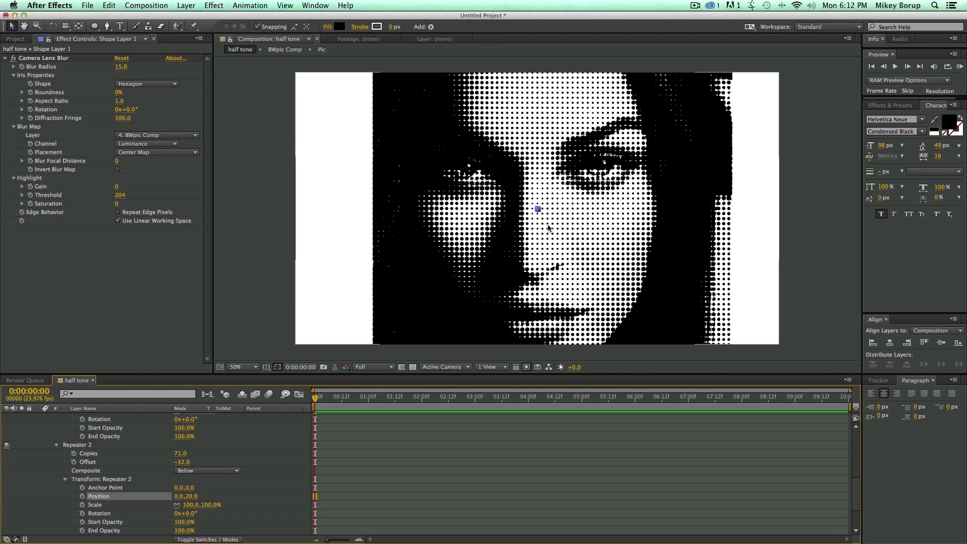
scroll(146, 461, "up", 7)
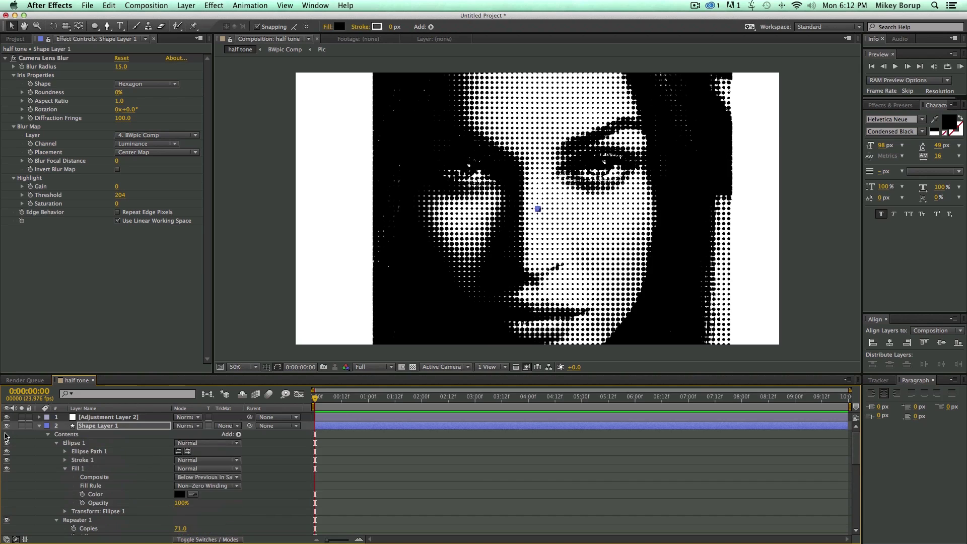
- Inside the Pic composition, set a starting Position keyframe on the photo layer
left_click(39, 426)
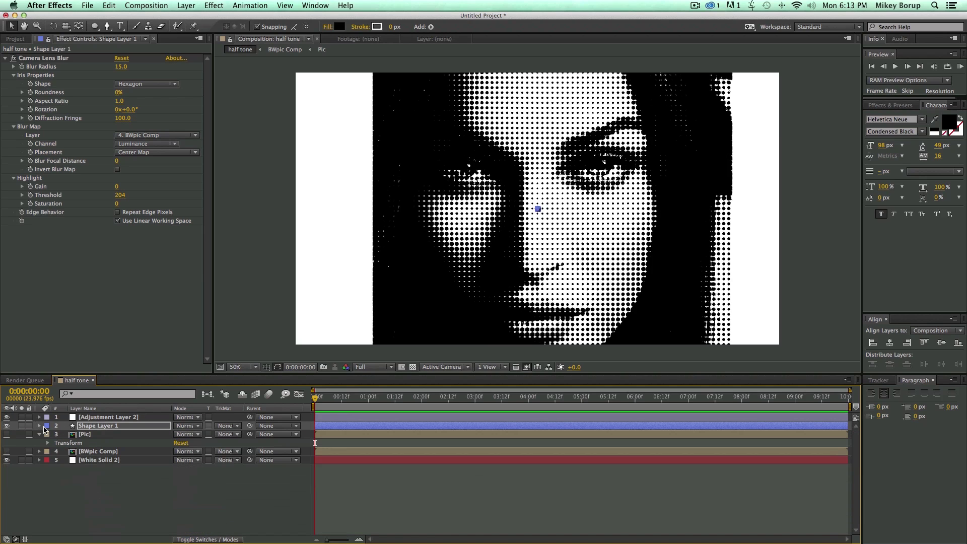
key("super+shift+a")
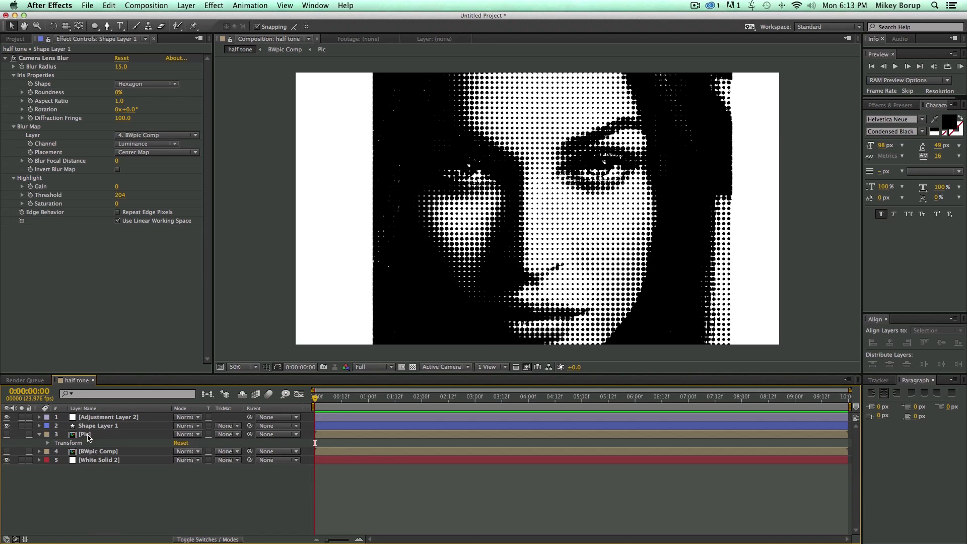
double_click(86, 435)
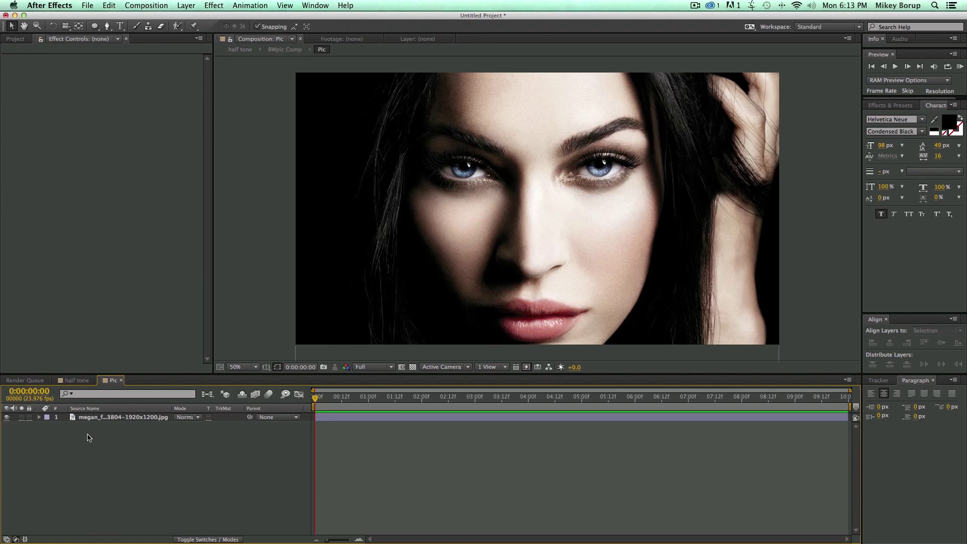
left_click(111, 417)
key("p")
left_click(65, 426)
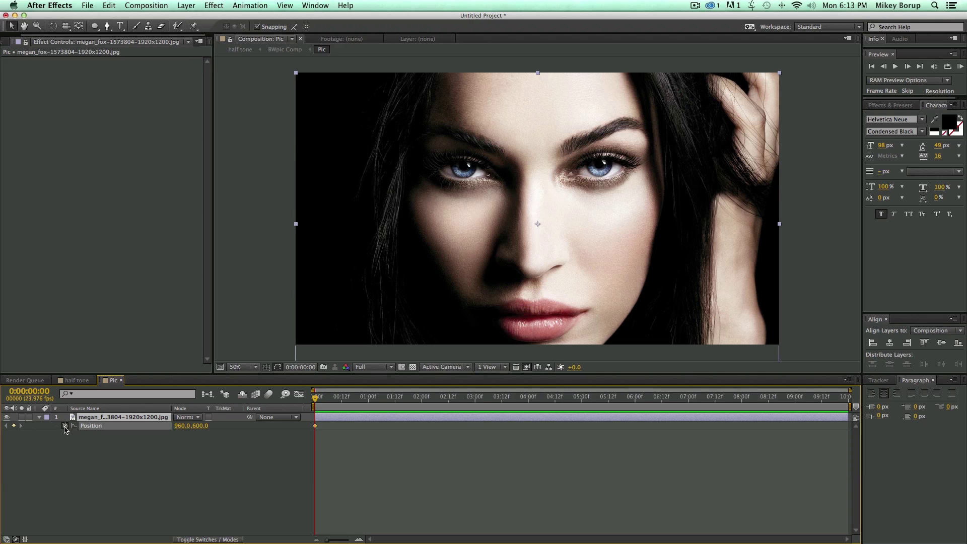
- Keyframe the photo's Scale at 100% on frame 0 and 116% at 2:13
left_click_drag(458, 399, 854, 416)
key("Home")
key("s")
key("alt+shift+s")
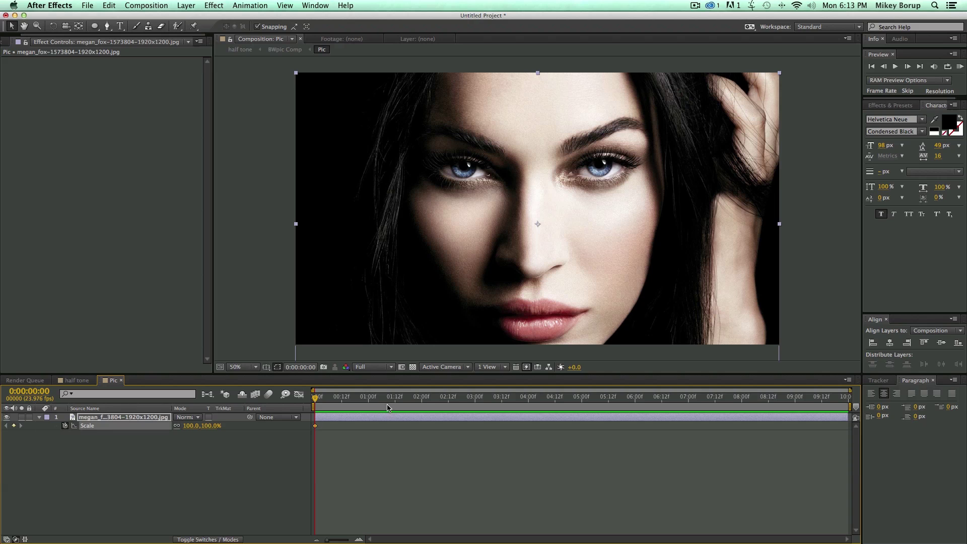
left_click(826, 398)
left_click(450, 399)
left_click_drag(190, 425, 201, 427)
- Back in the half tone composition, RAM-preview the zooming halftone animation
left_click(77, 380)
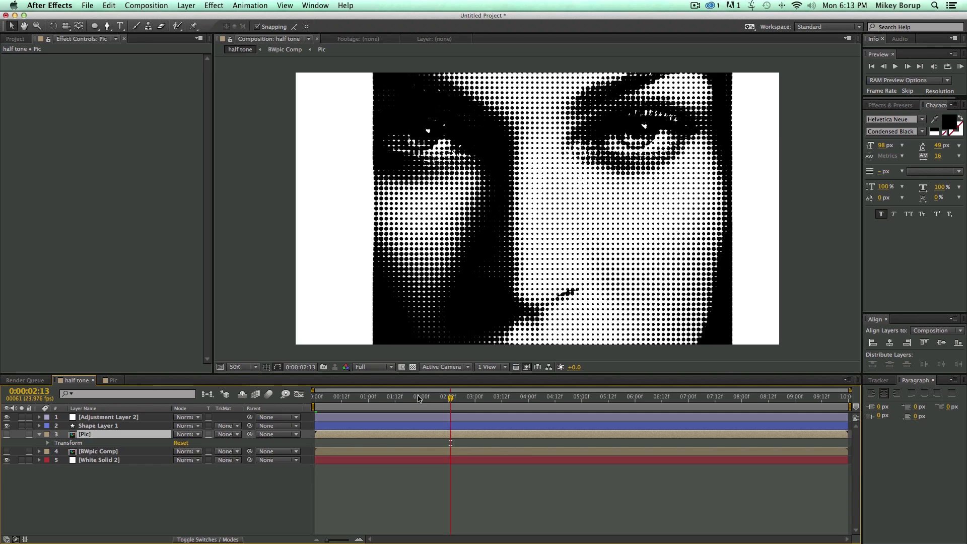
key("KP_0")
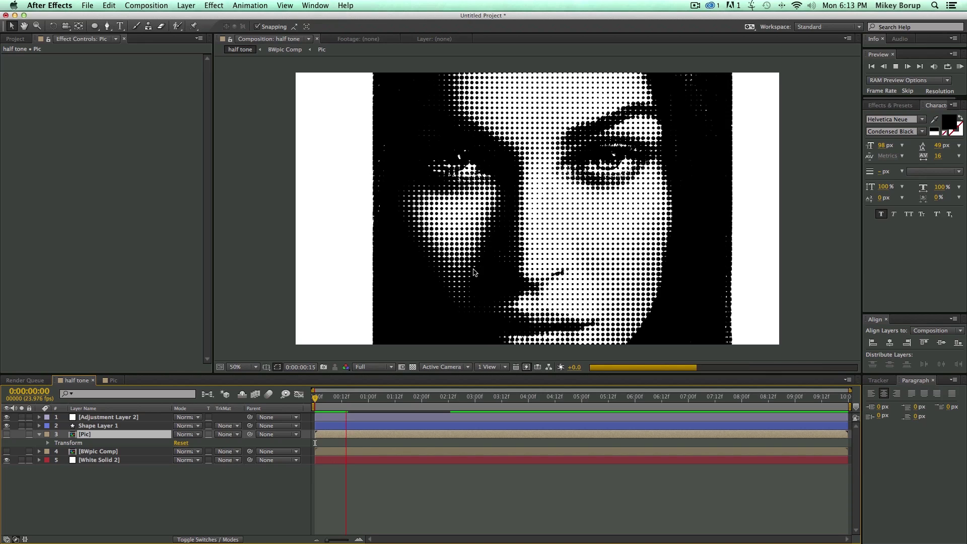
key("space")
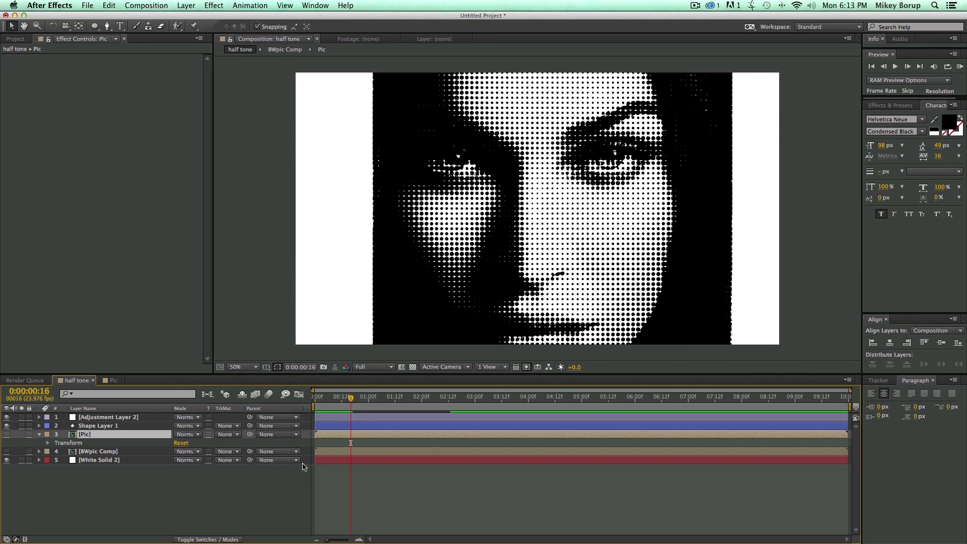
- On Shape Layer 1, scrub Repeater 1 to 110 copies and offset -51, then collapse the layer
left_click(101, 425)
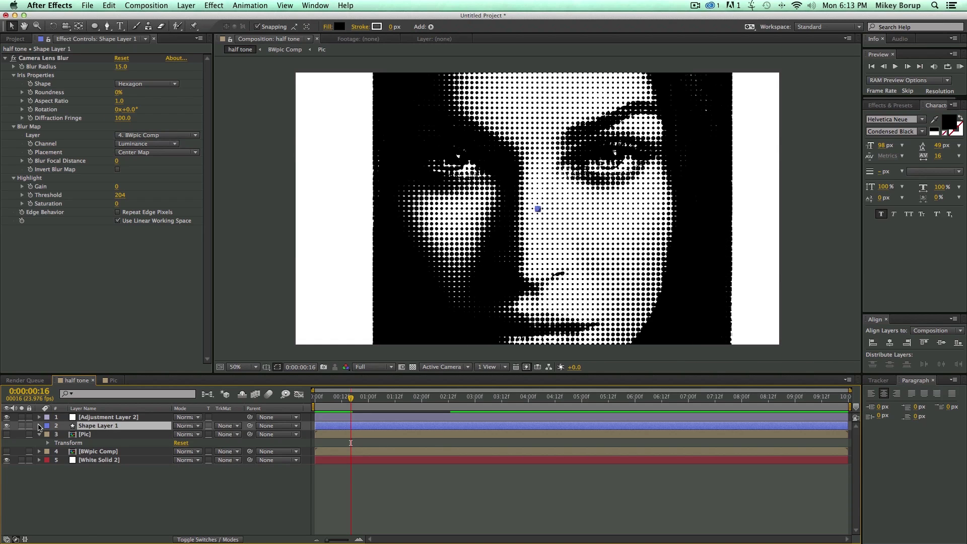
left_click(38, 426)
scroll(107, 458, "down", 3)
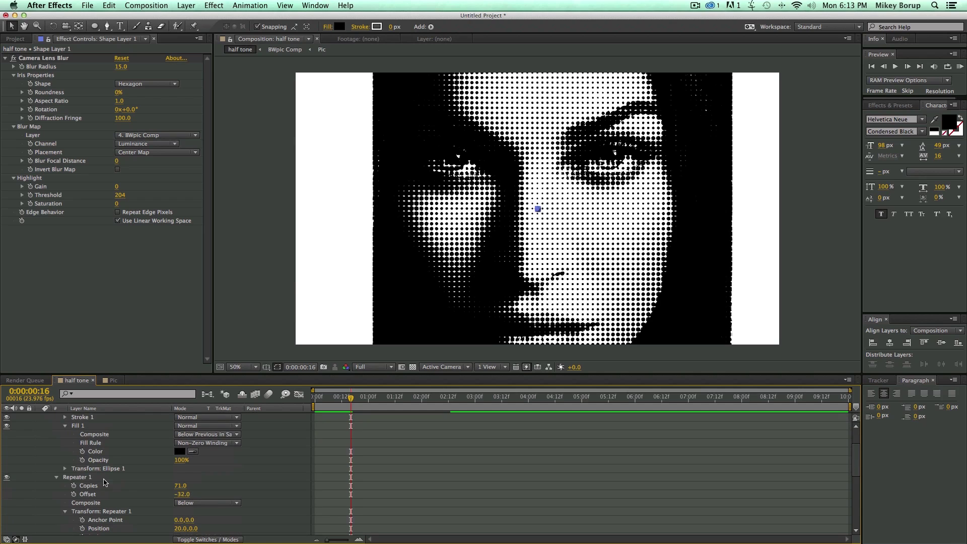
mouse_move(179, 486)
left_mouse_down()
mouse_move(194, 486)
mouse_move(166, 496)
left_mouse_up()
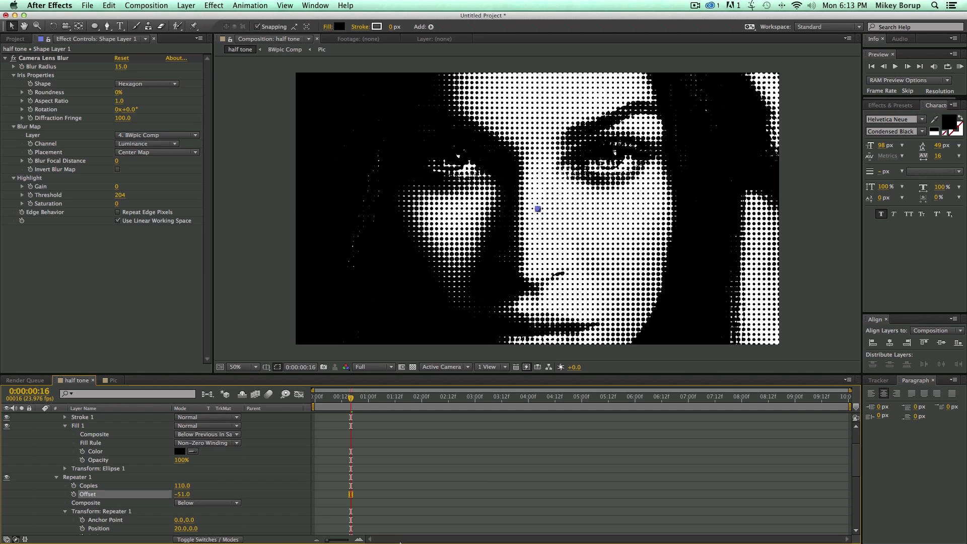
scroll(55, 456, "up", 3)
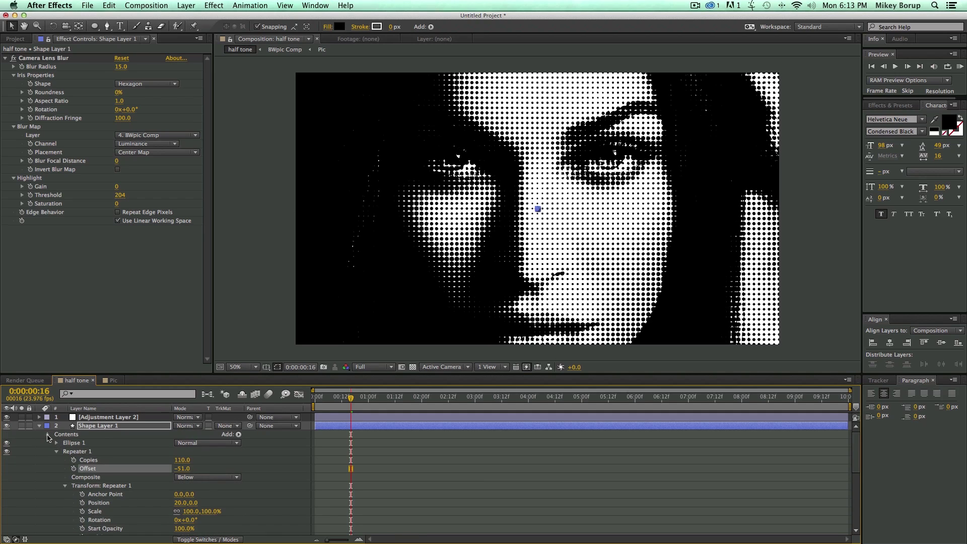
left_click(48, 434)
left_click(39, 426)
left_click(373, 517)
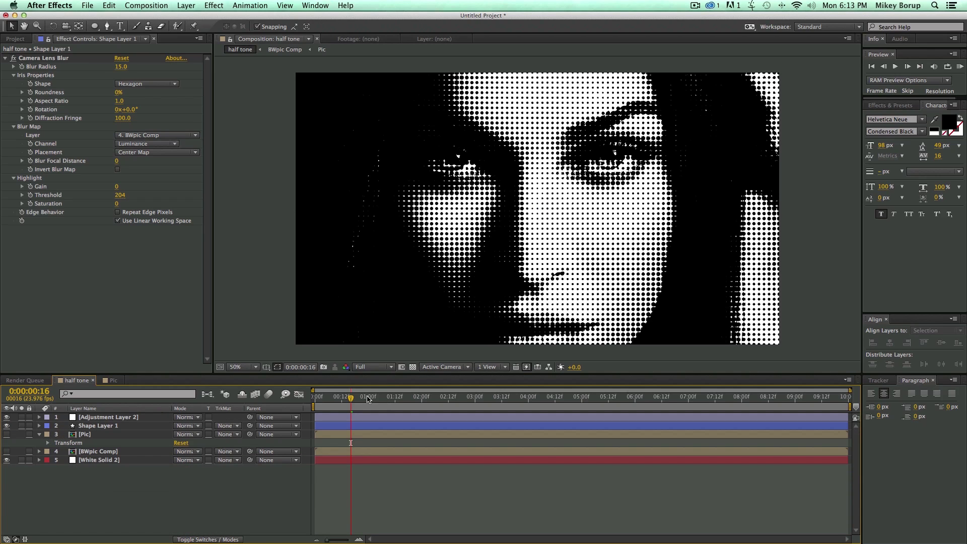